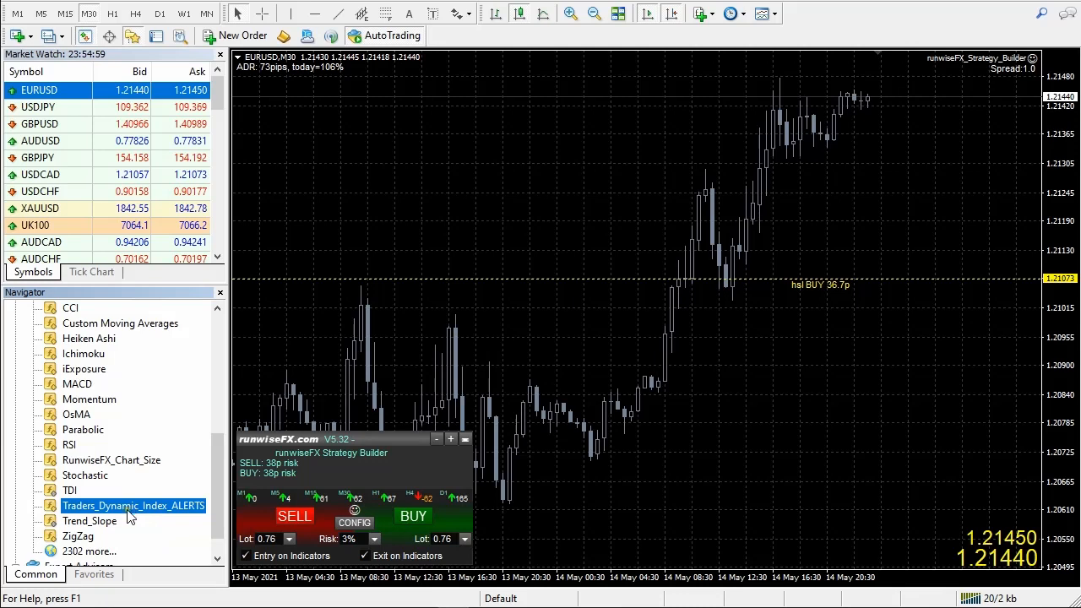
Review the input parameters of the Traders_Dynamic_Index_ALERTS indicator without adding it to the EURUSD chart.
drag(128, 510, 583, 287)
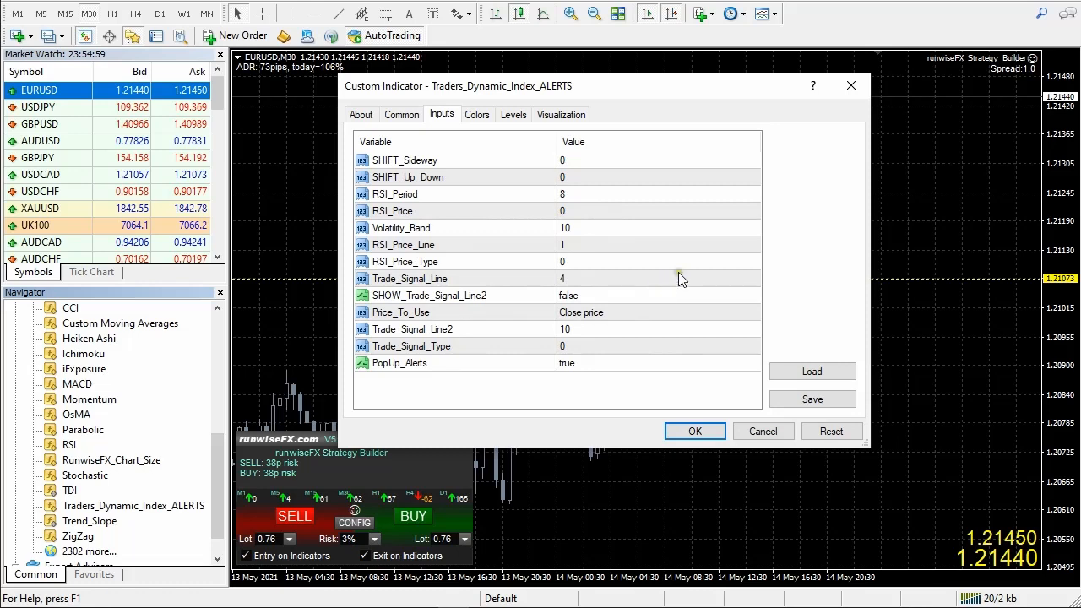
click(760, 434)
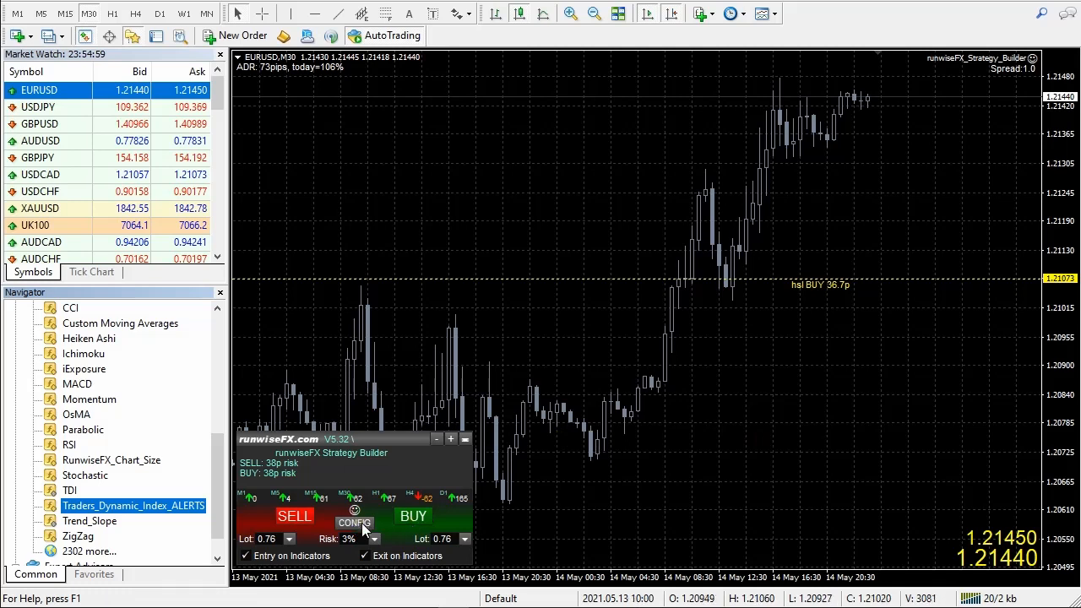
Review the tdi reference in the Strategy Builder's indicator values to capture, including its indicator inputs field, and leave without saving.
click(362, 523)
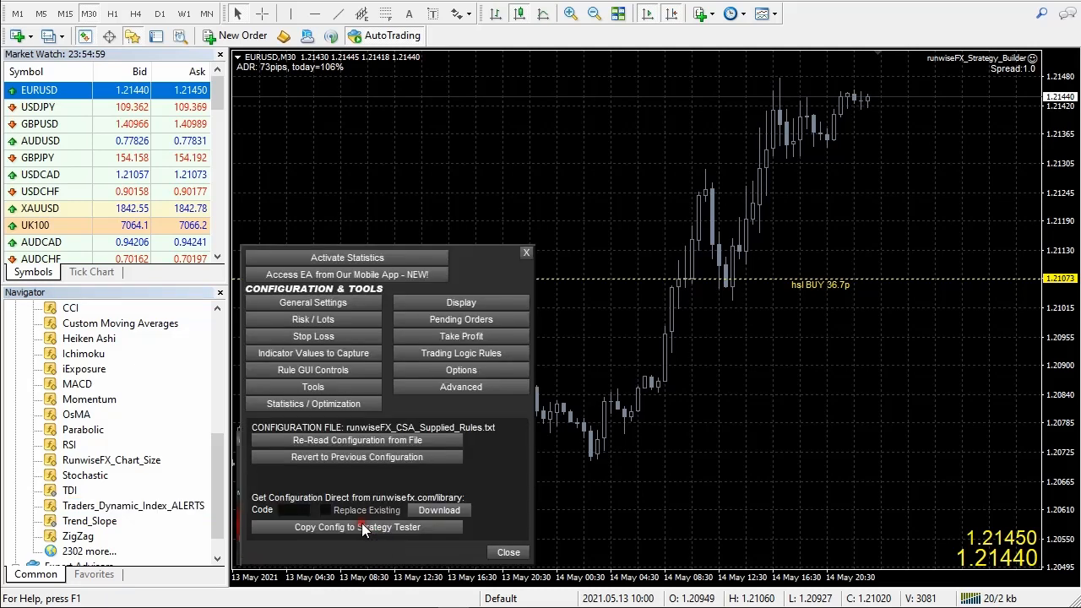
click(369, 353)
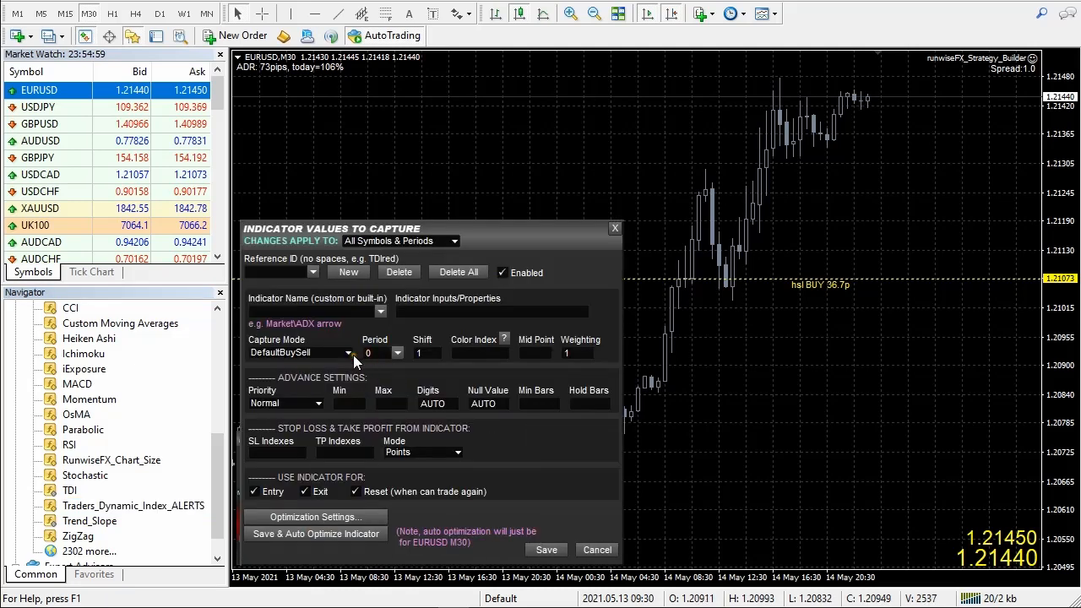
click(312, 272)
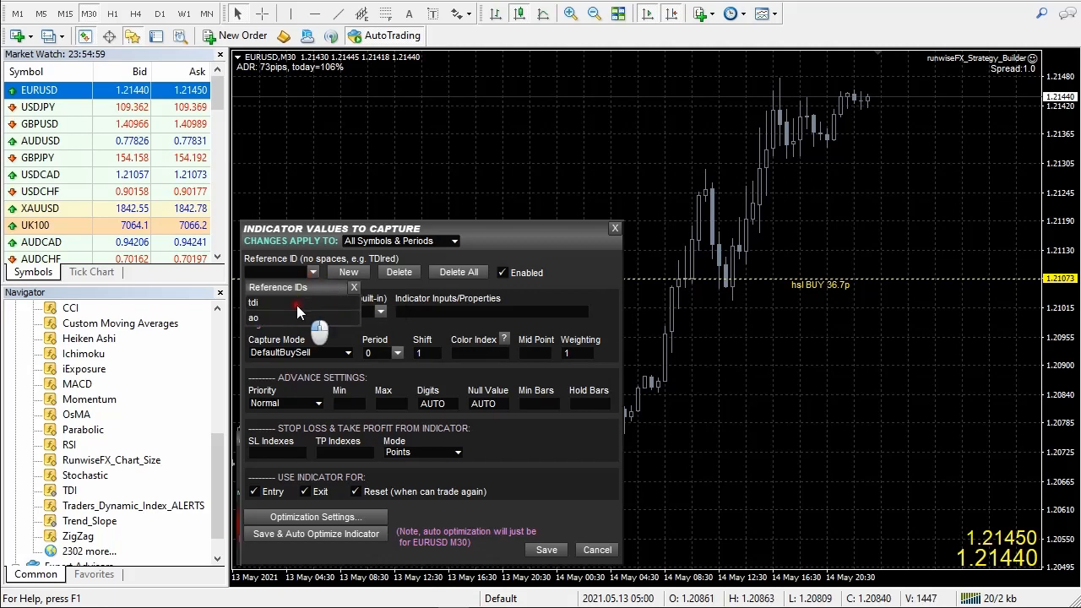
click(296, 305)
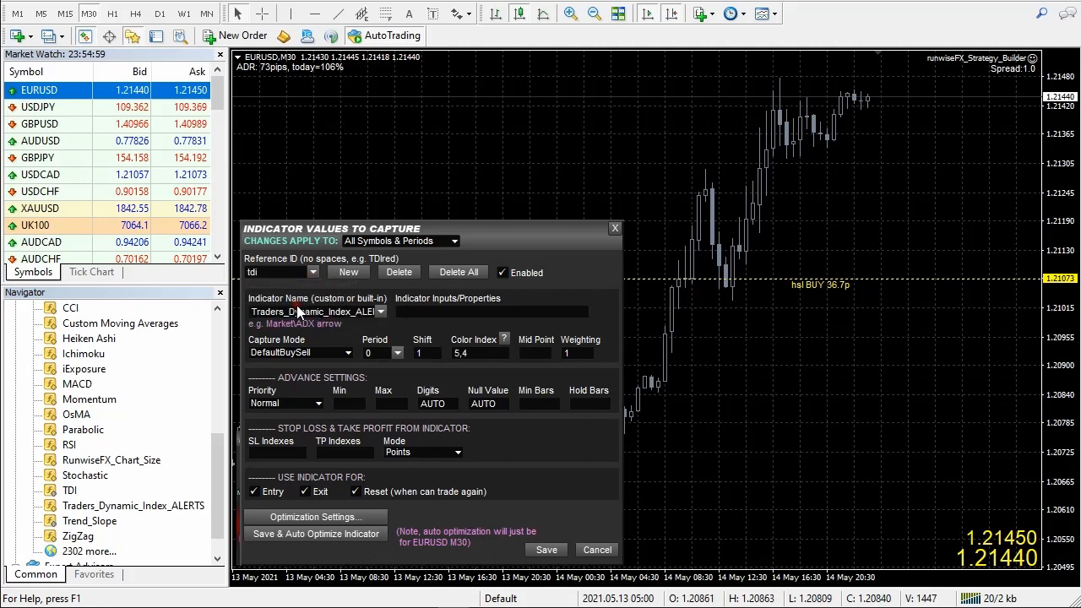
click(420, 309)
click(439, 311)
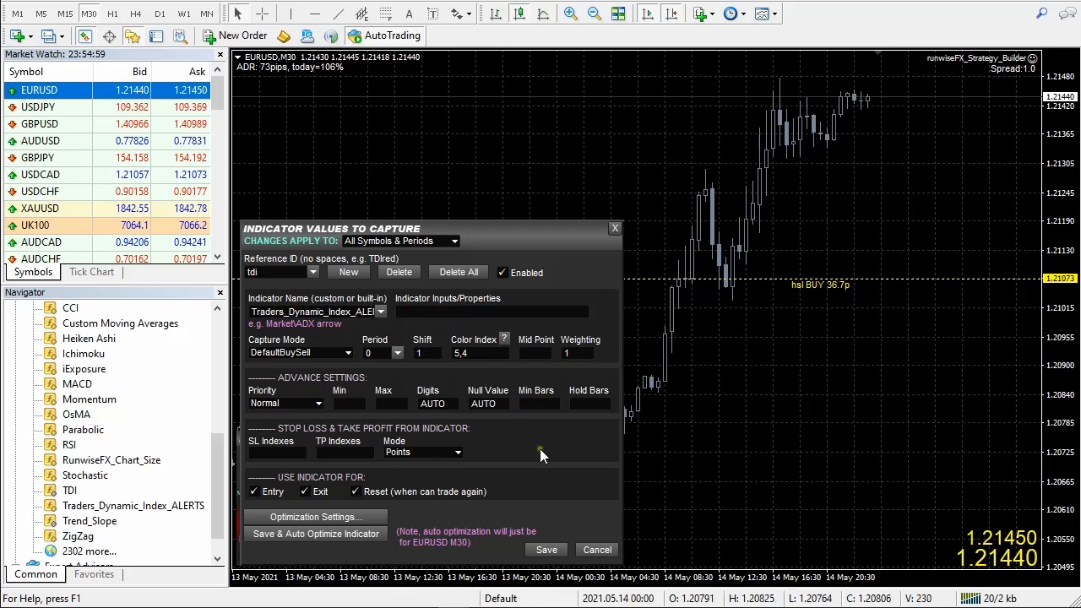
click(596, 549)
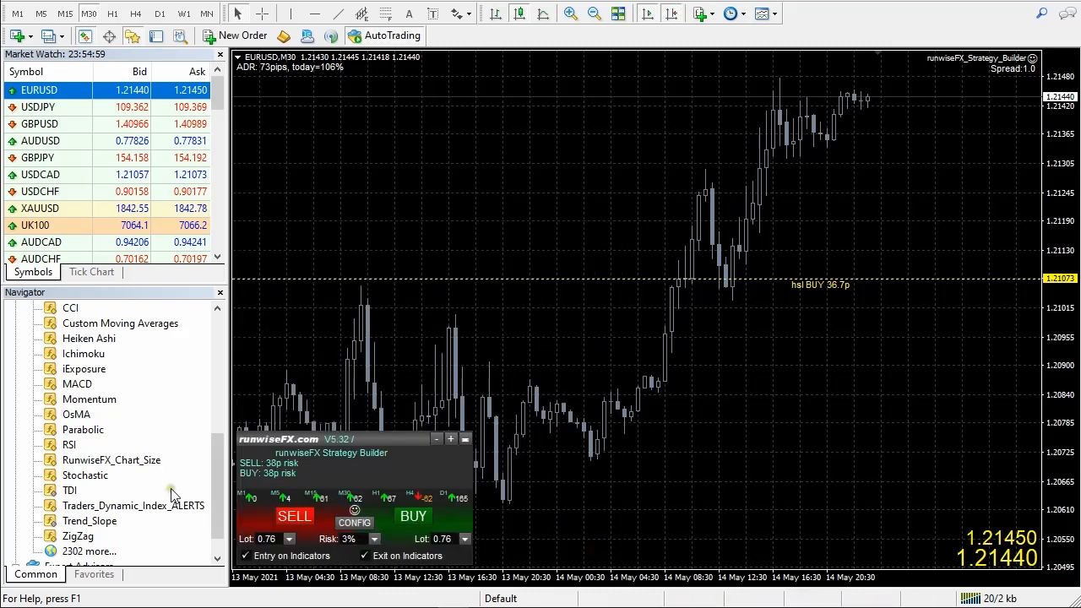
Examine the Price_To_Use choices in the Traders_Dynamic_Index_ALERTS inputs and leave the indicator off the chart.
drag(169, 505, 552, 225)
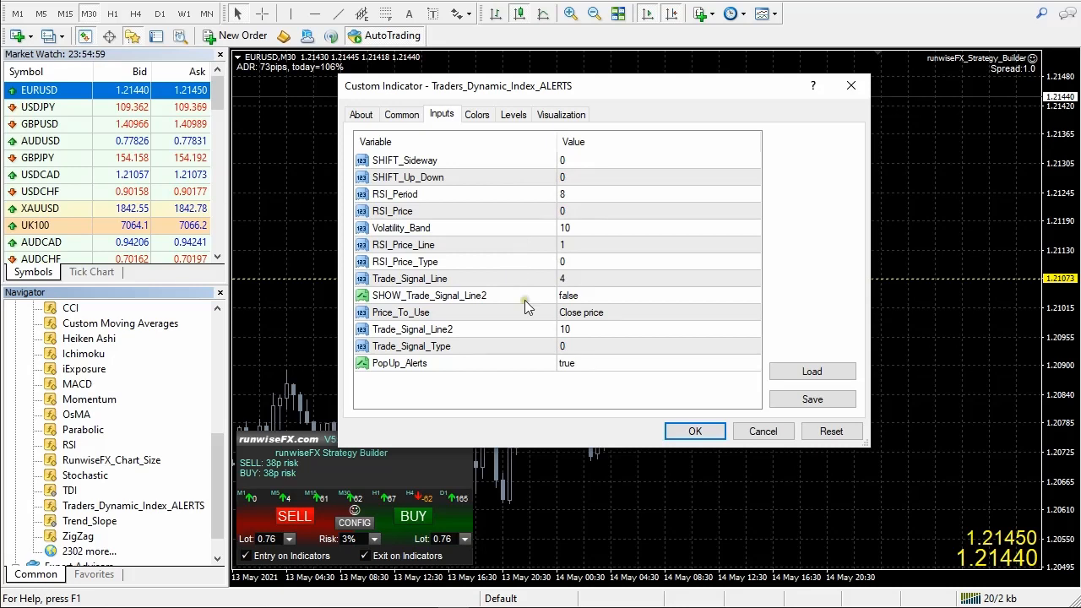
click(611, 312)
click(634, 314)
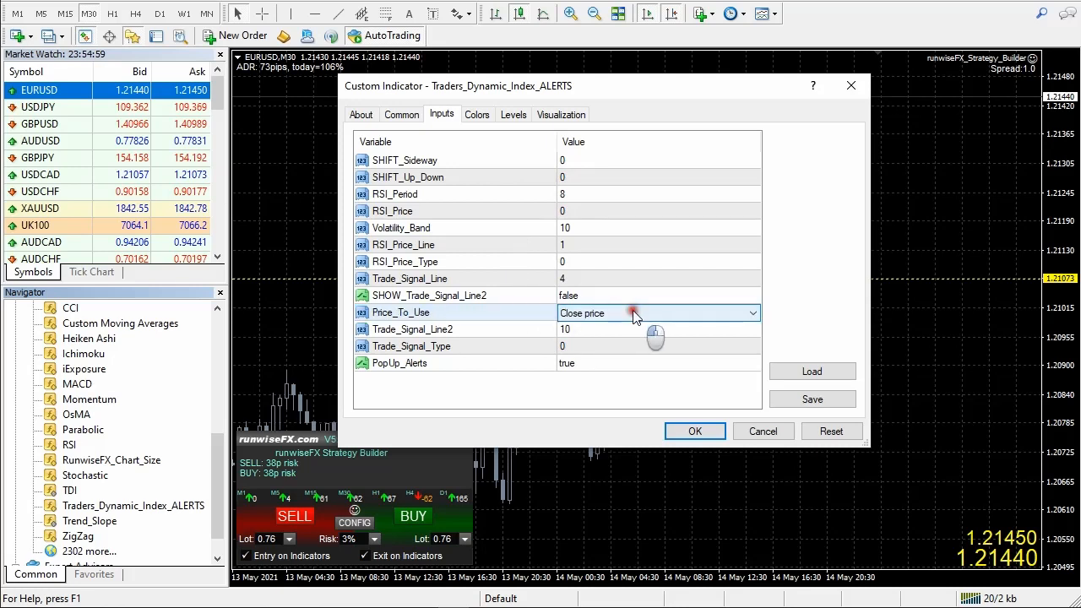
click(634, 313)
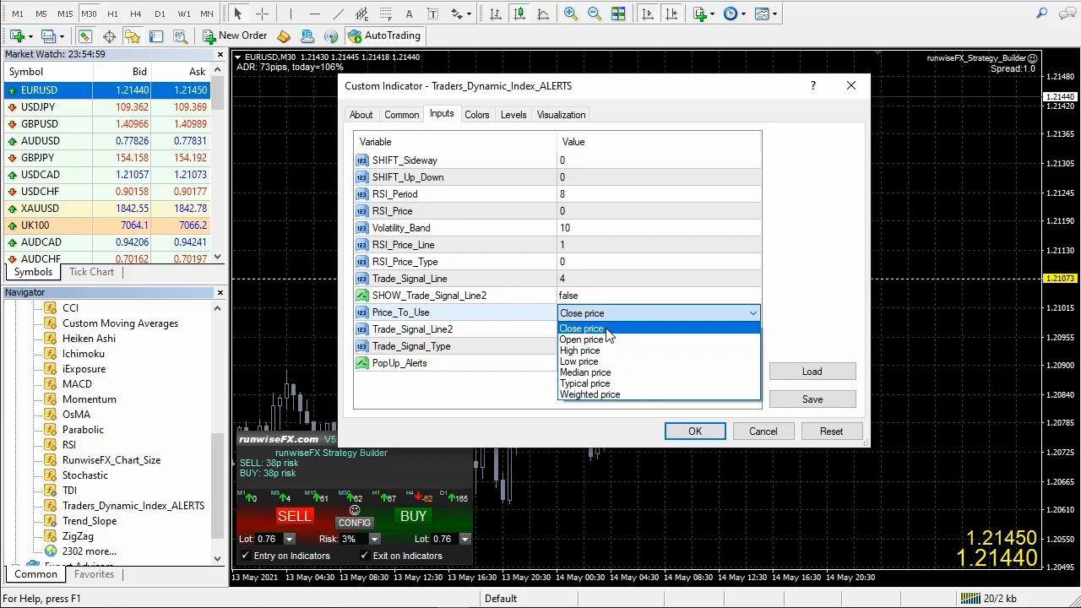
click(605, 330)
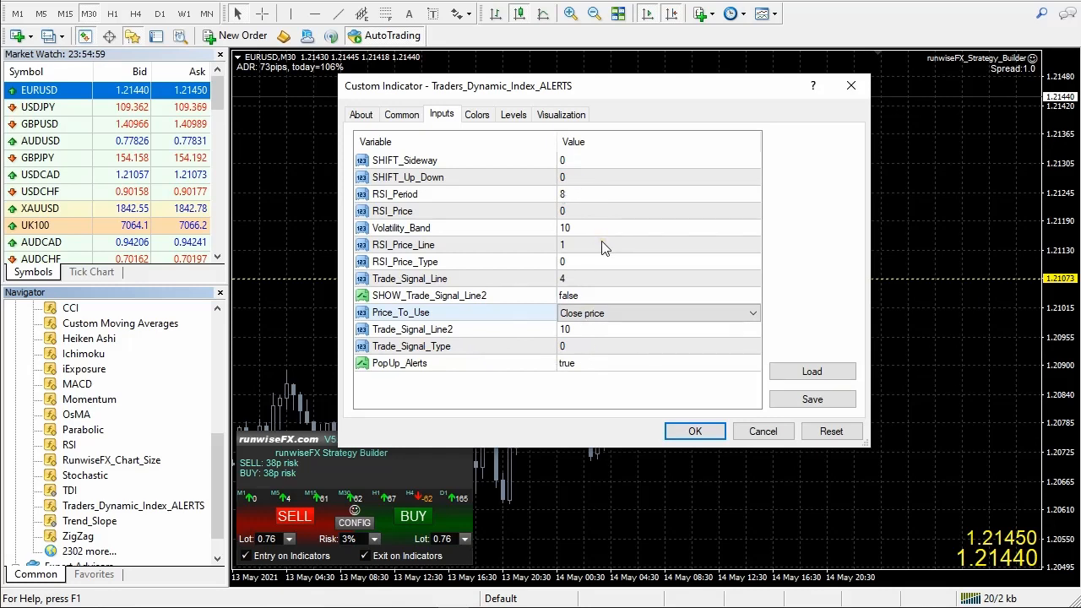
click(762, 431)
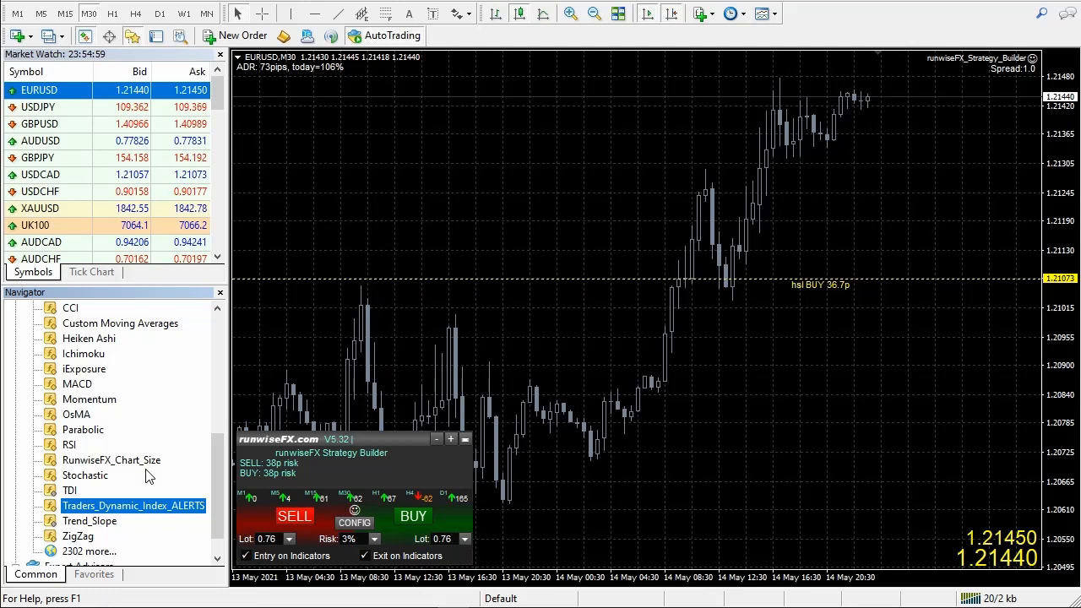
Open the Traders_Dynamic_Index_ALERTS source code in MetaEditor at its extern input declarations.
right_click(101, 506)
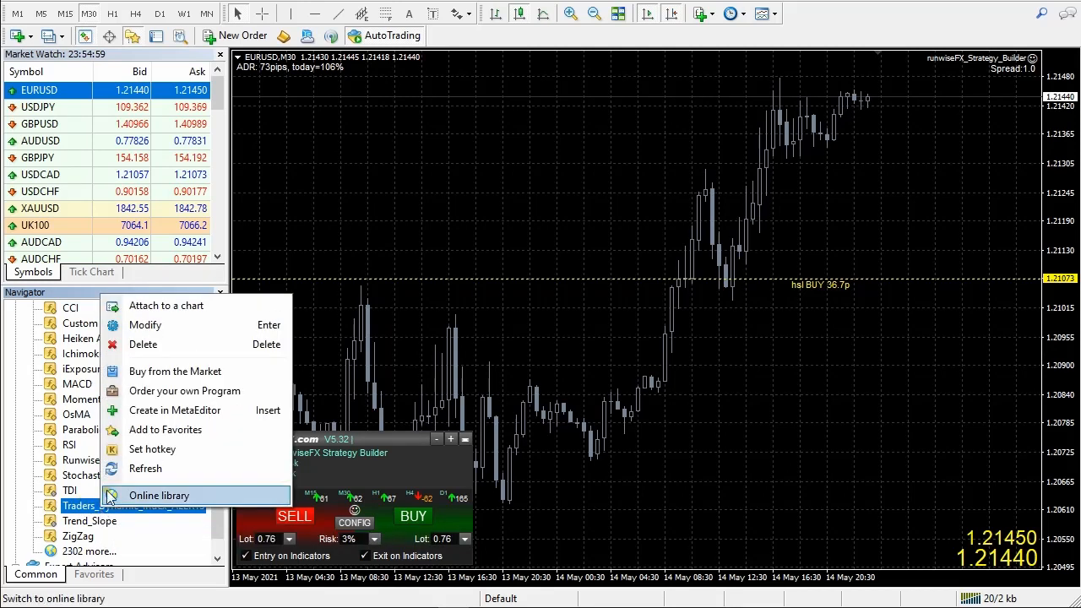
click(178, 327)
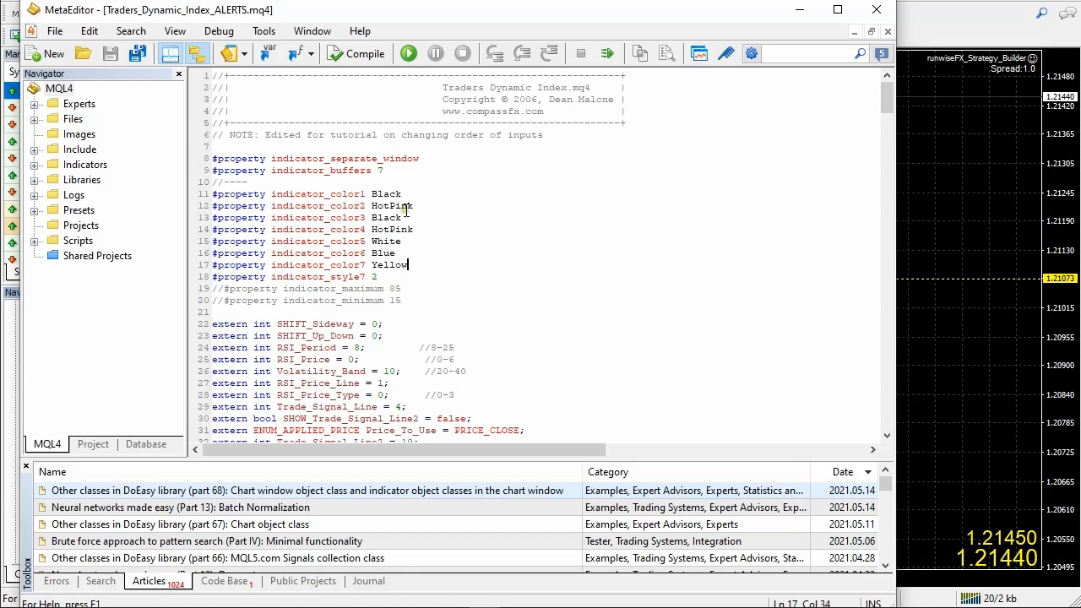
scroll(434, 241, down, 1)
scroll(433, 241, down, 2)
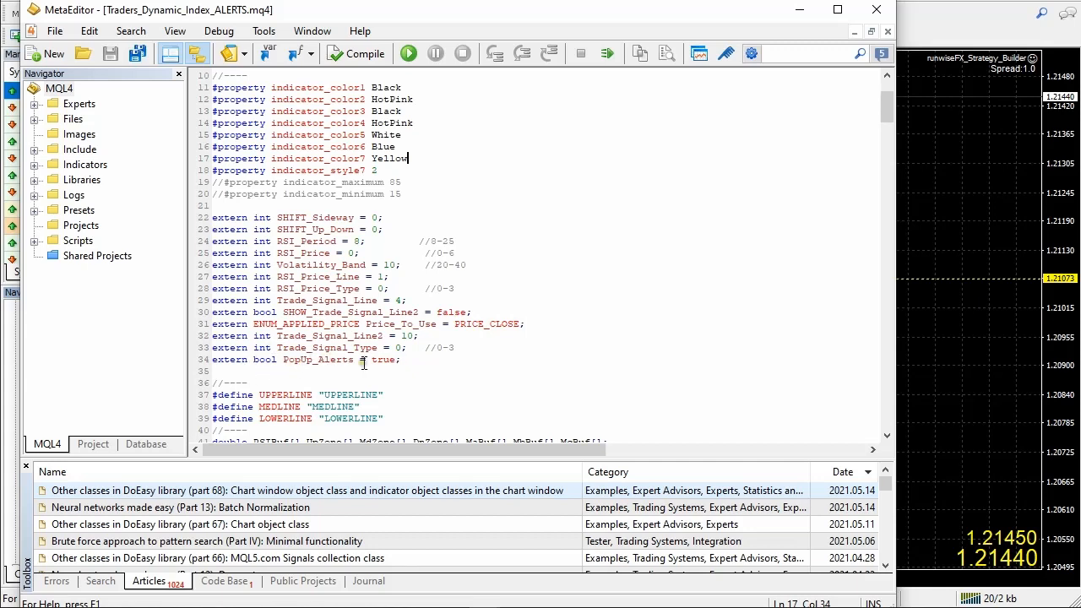
Move the PopUp_Alerts declaration above SHIFT_Sideway so it is the first extern input, and compile the indicator.
click(266, 359)
key(Home)
key(shift+Down)
key(ctrl+c)
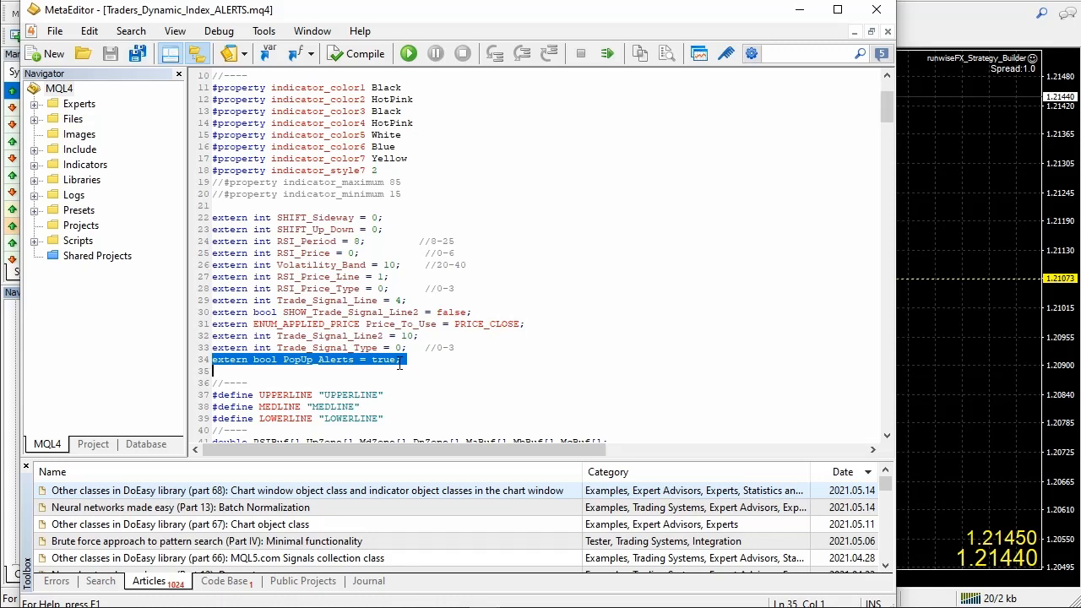
key(Delete)
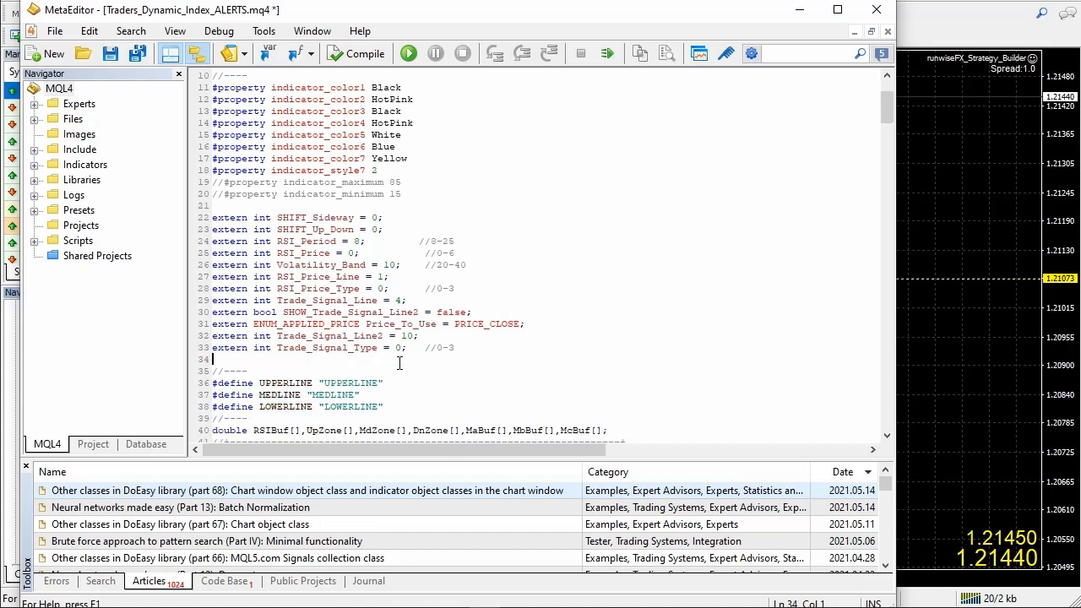
key(Up)
key(Up)
key(Up)
key(Up)
key(Up)
key(Up)
key(Up)
key(Up)
key(Up)
key(Up)
key(Up)
key(Up)
key(ctrl+v)
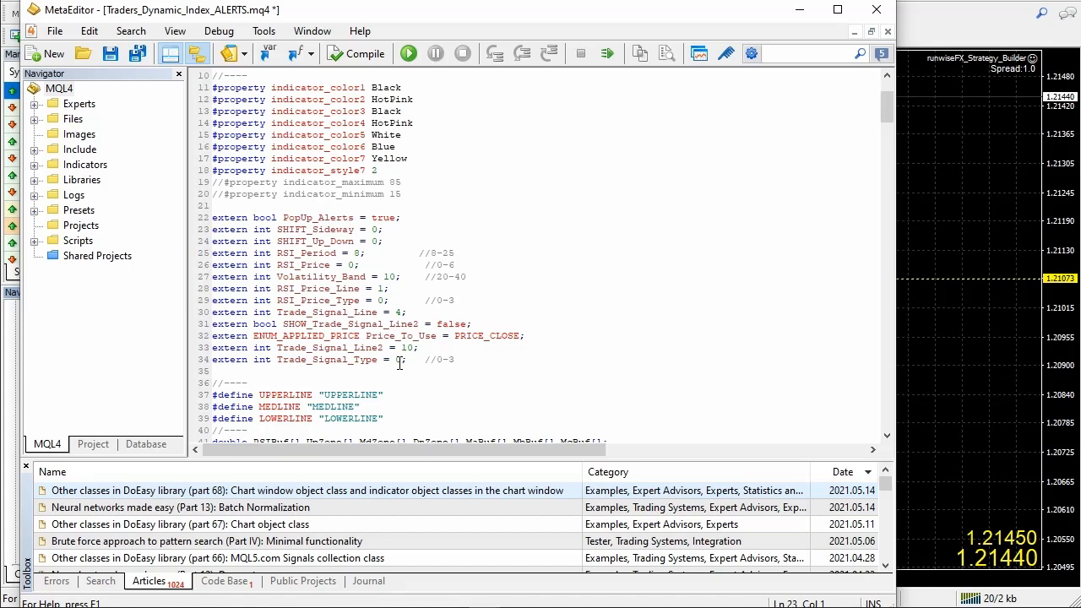
click(359, 59)
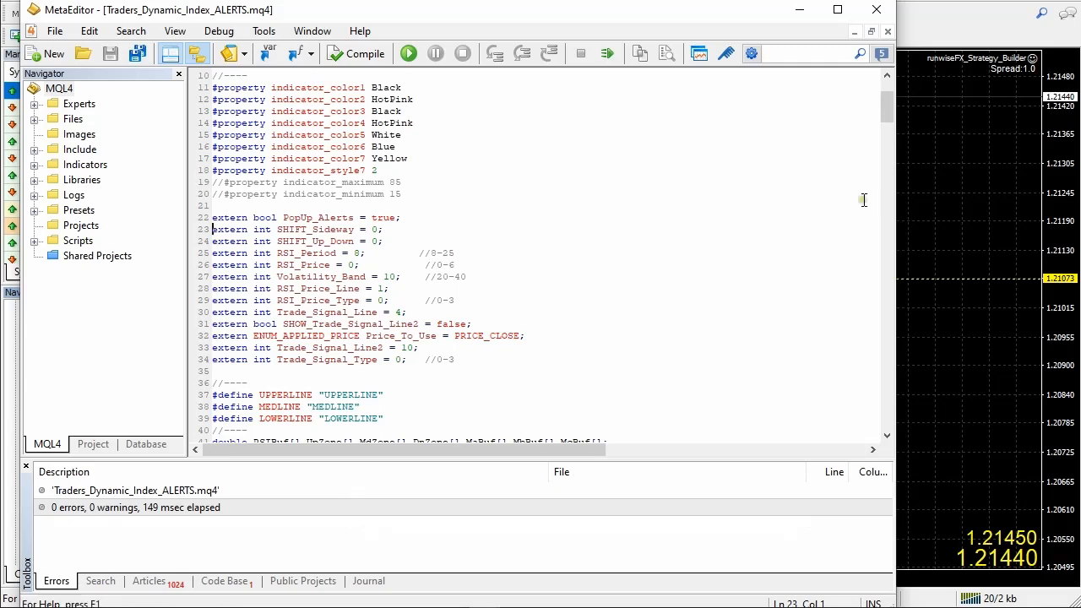
Switch back to MetaTrader and check the order of the Traders_Dynamic_Index_ALERTS inputs without adding the indicator.
click(946, 201)
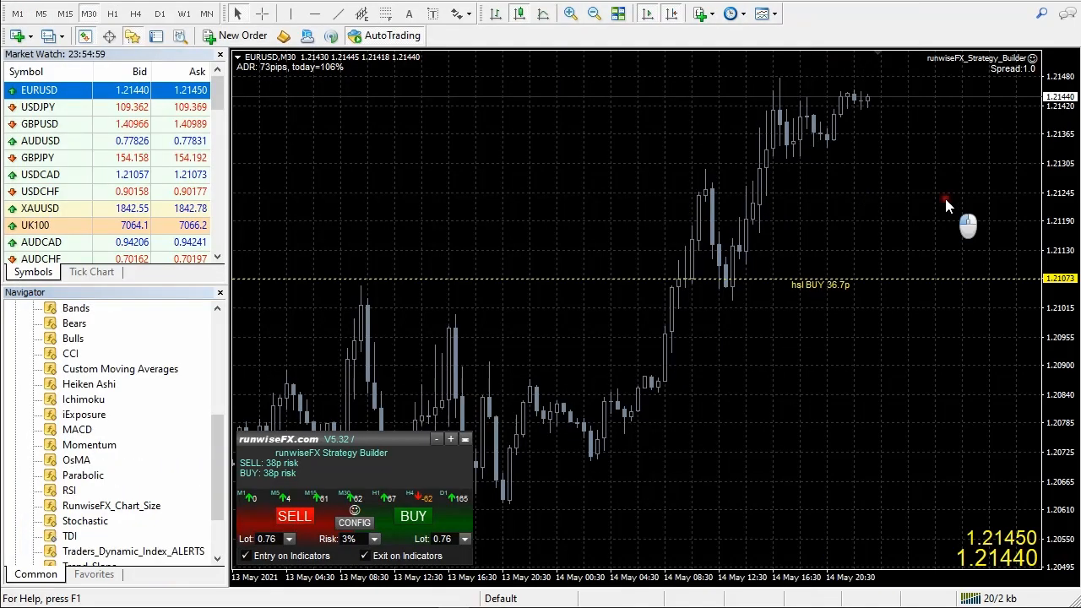
drag(120, 551, 519, 250)
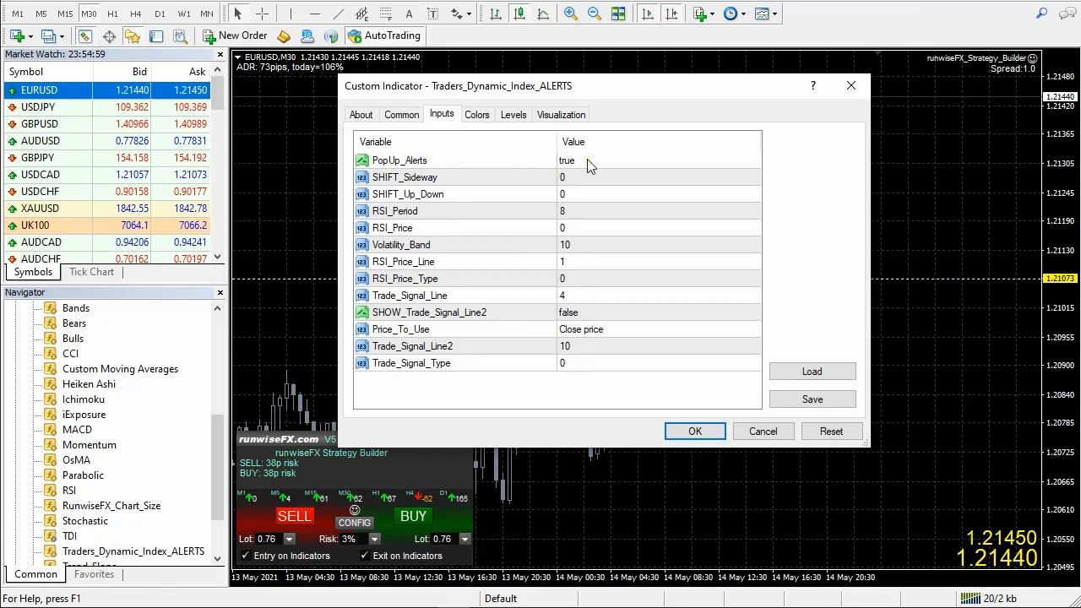
click(762, 431)
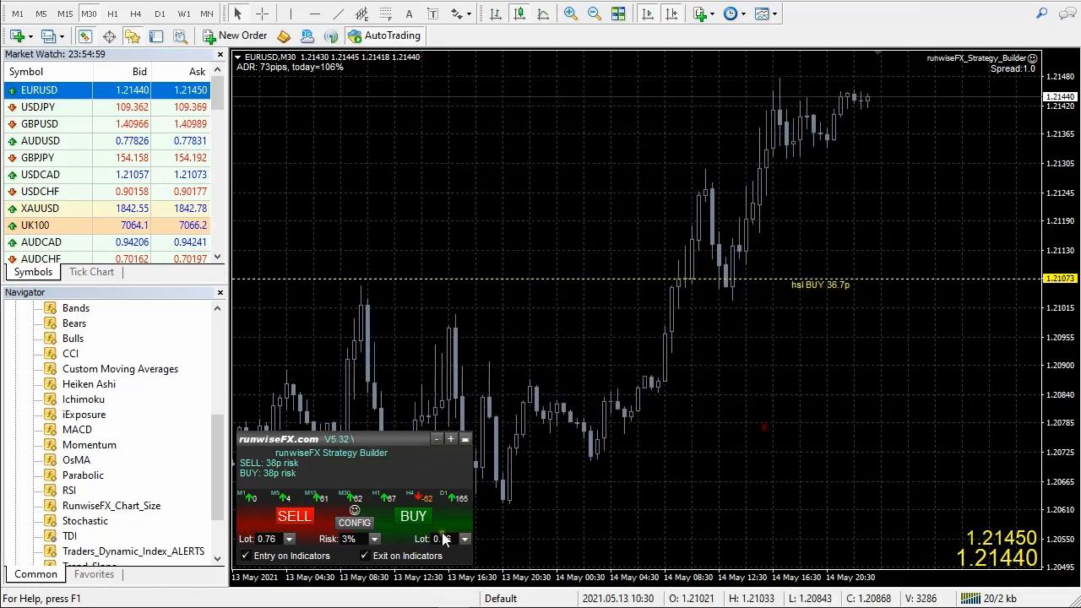
Try 0 as the indicator input of the tdi reference in the indicator values to capture, and cancel without saving.
click(355, 522)
click(305, 358)
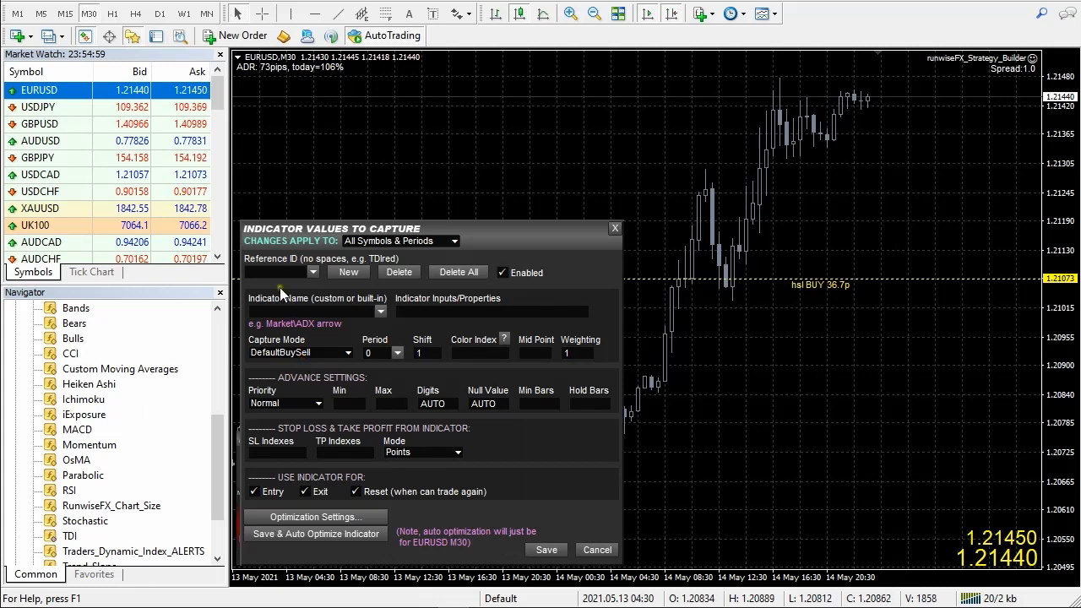
click(307, 272)
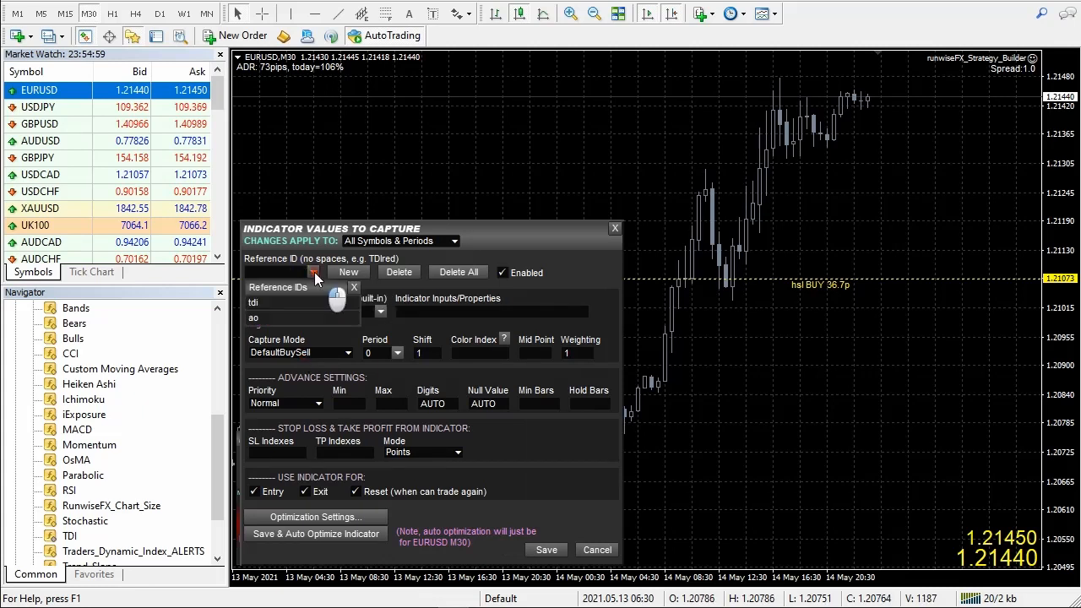
click(270, 301)
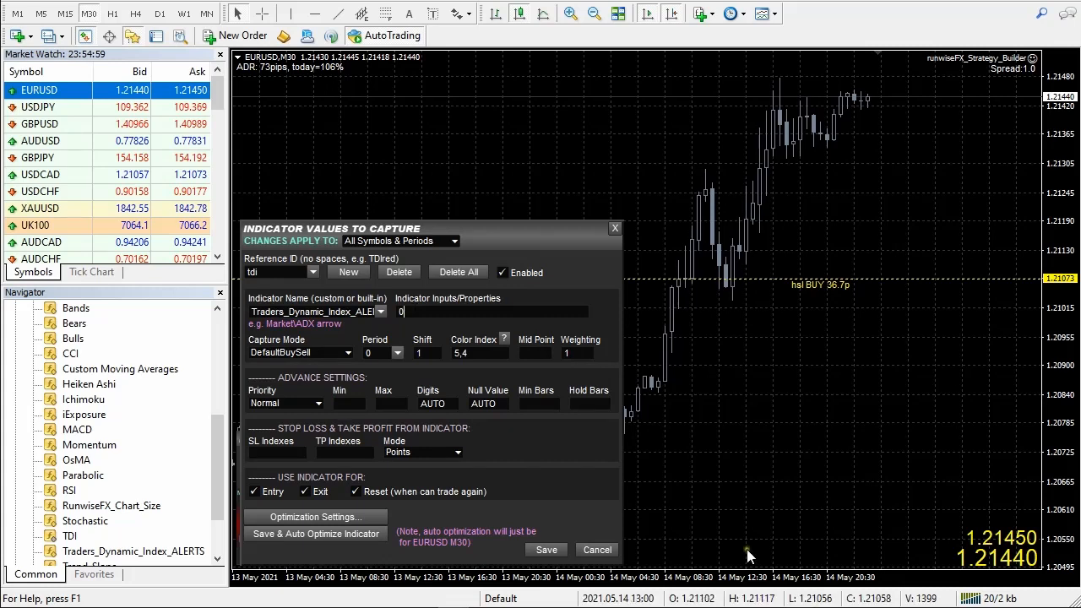
click(586, 549)
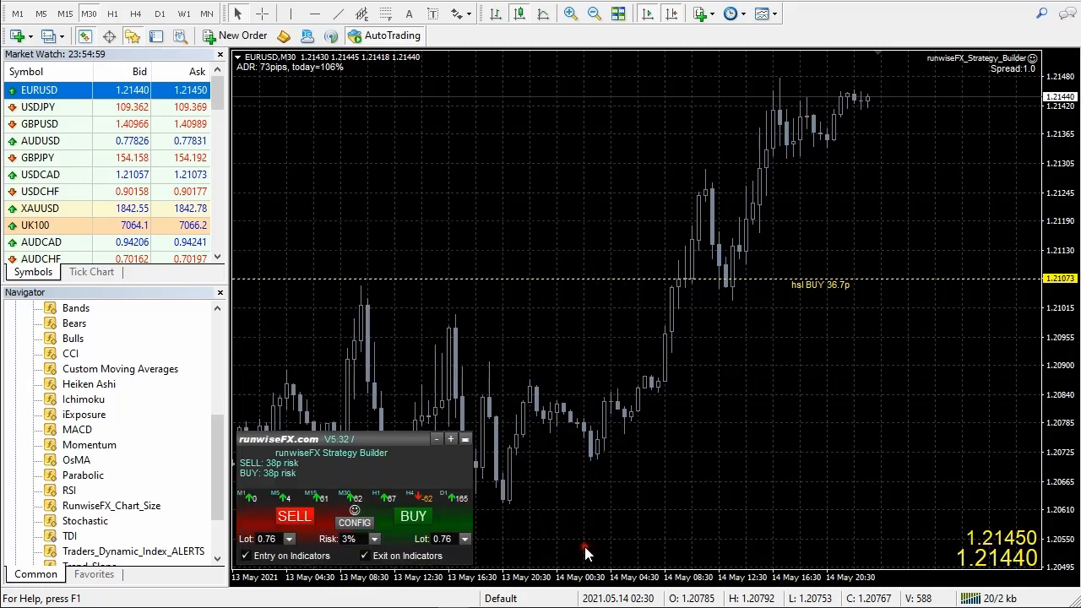
Set the PopUp_Alerts default to false in the Traders_Dynamic_Index_ALERTS source code and compile the indicator.
click(159, 552)
right_click(159, 553)
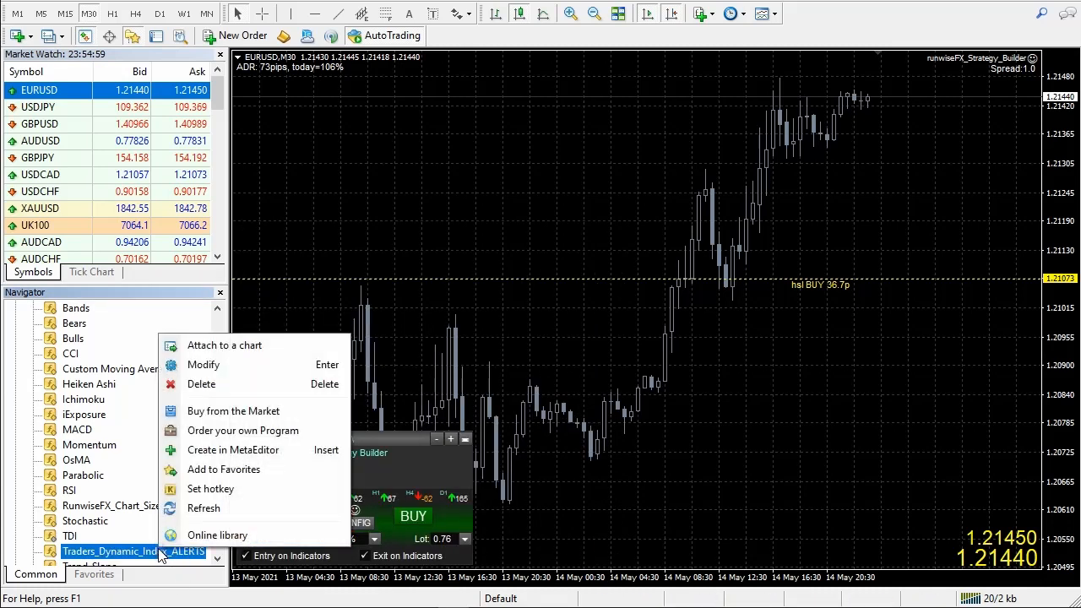
click(202, 365)
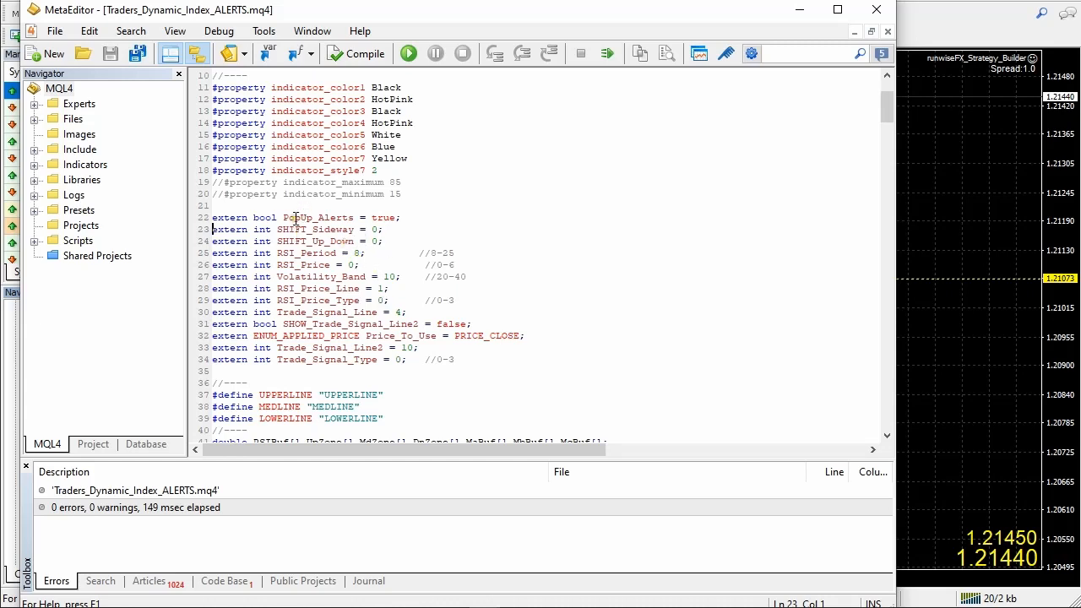
click(384, 219)
double_click(384, 219)
text(fa)
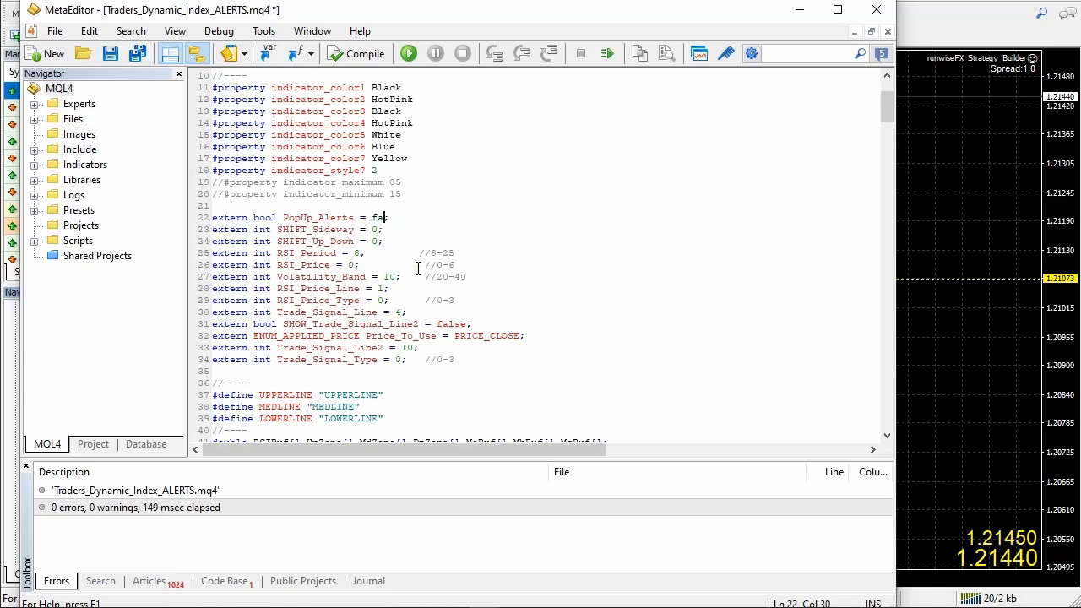
text(lse)
click(356, 53)
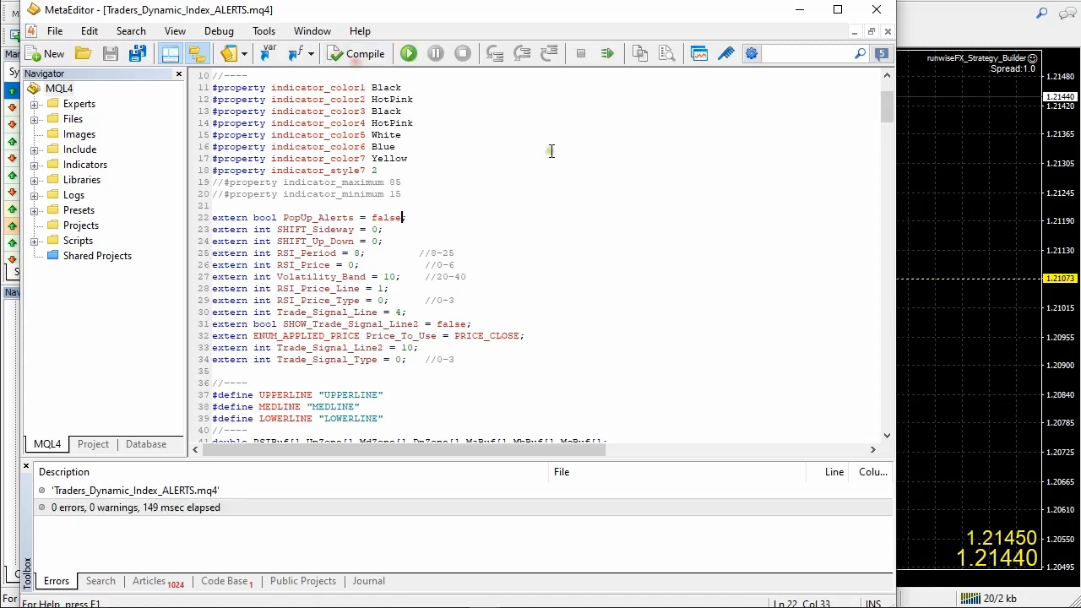
Return to MetaTrader and check the default value of PopUp_Alerts in the Traders_Dynamic_Index_ALERTS inputs.
click(912, 212)
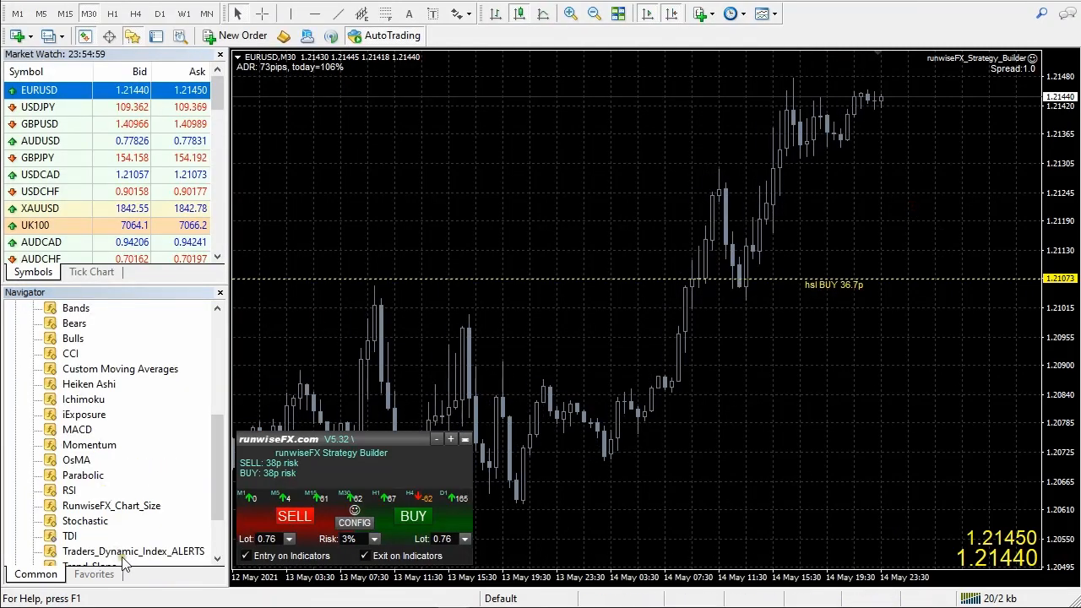
drag(124, 558, 559, 214)
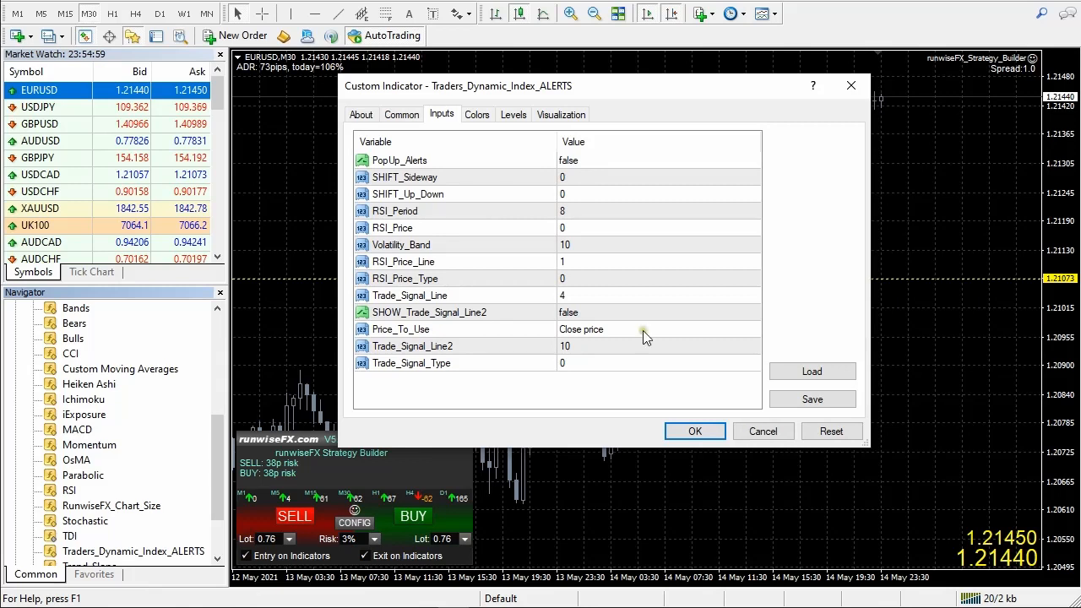
click(708, 431)
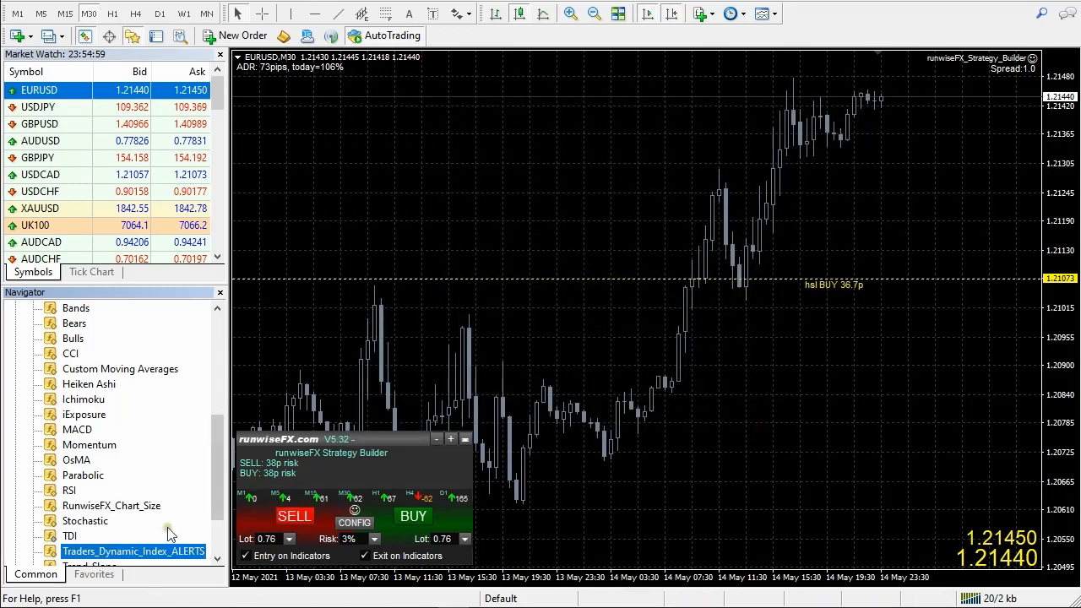
Load the tdi reference in the Strategy Builder's indicator values to capture and review its indicator inputs.
right_click(127, 556)
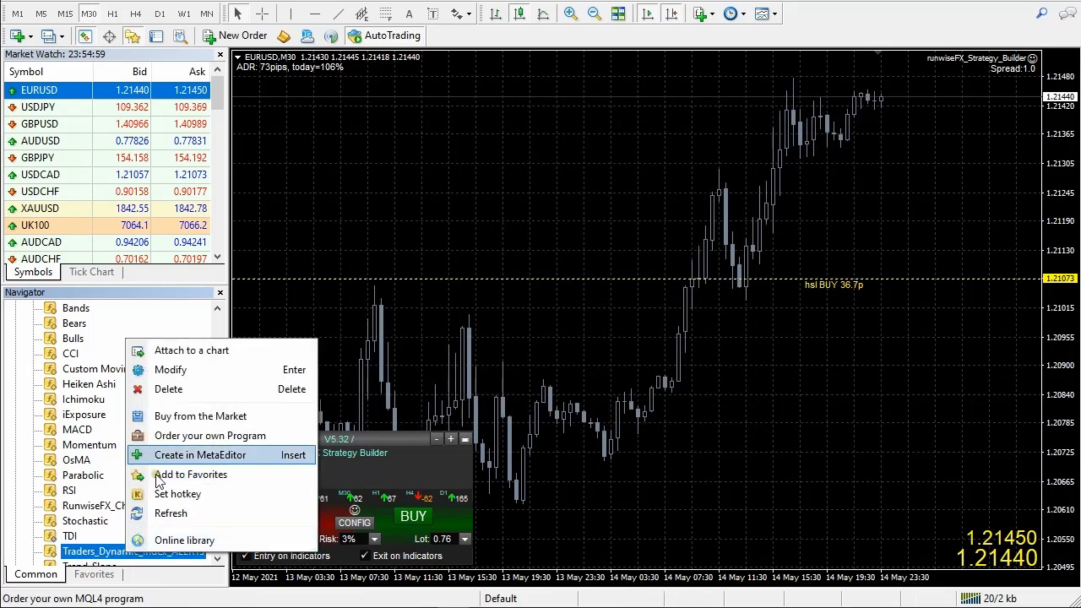
click(351, 523)
click(340, 352)
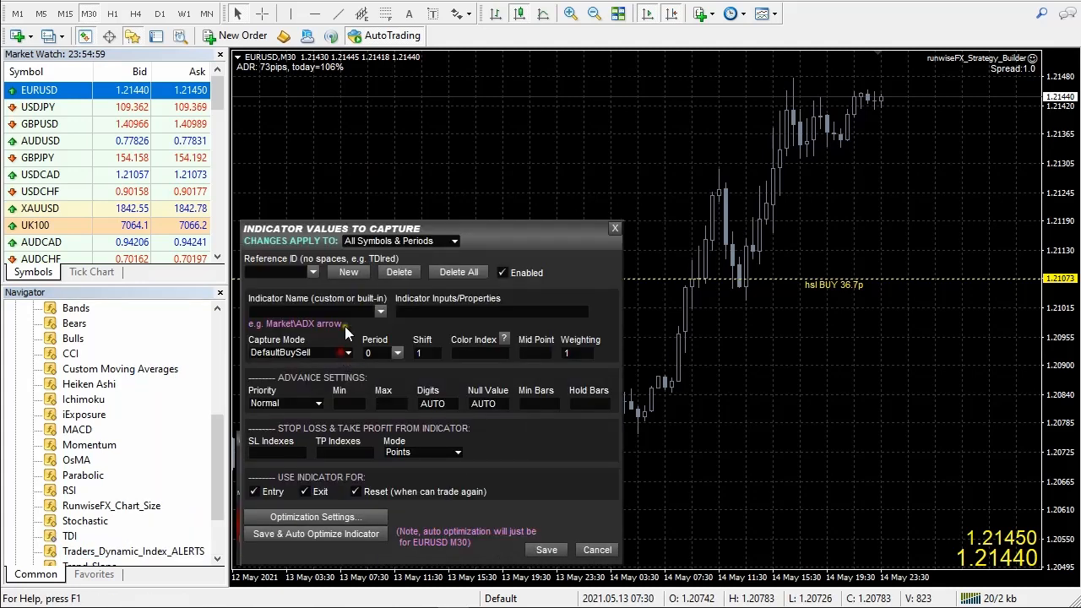
click(314, 273)
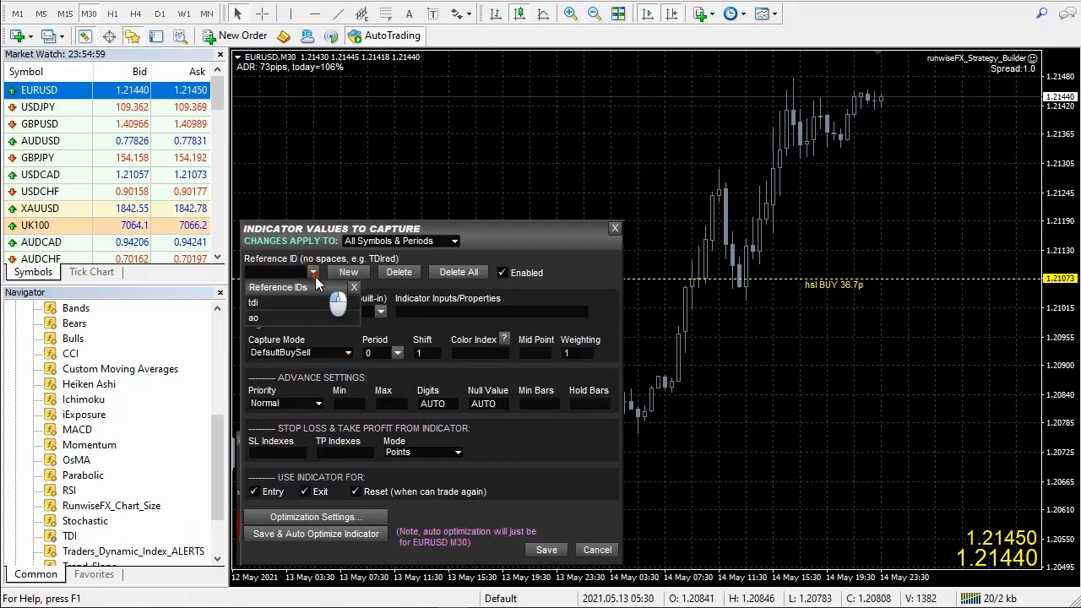
click(269, 304)
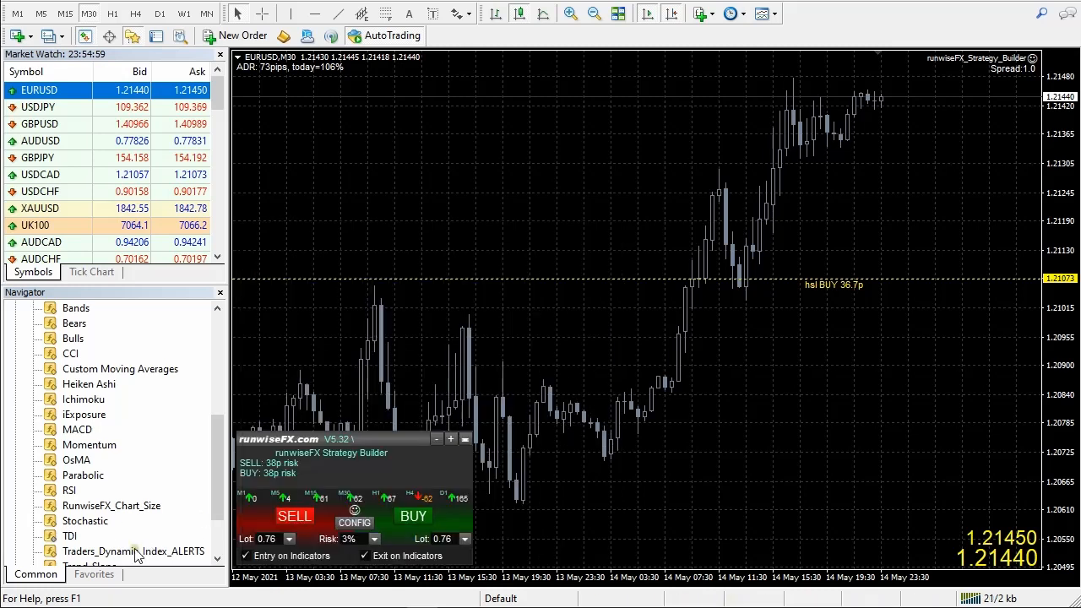
Check the price options available for Price_To_Use in the Traders_Dynamic_Index_ALERTS inputs, and cancel without adding the indicator.
click(133, 551)
drag(135, 557, 541, 322)
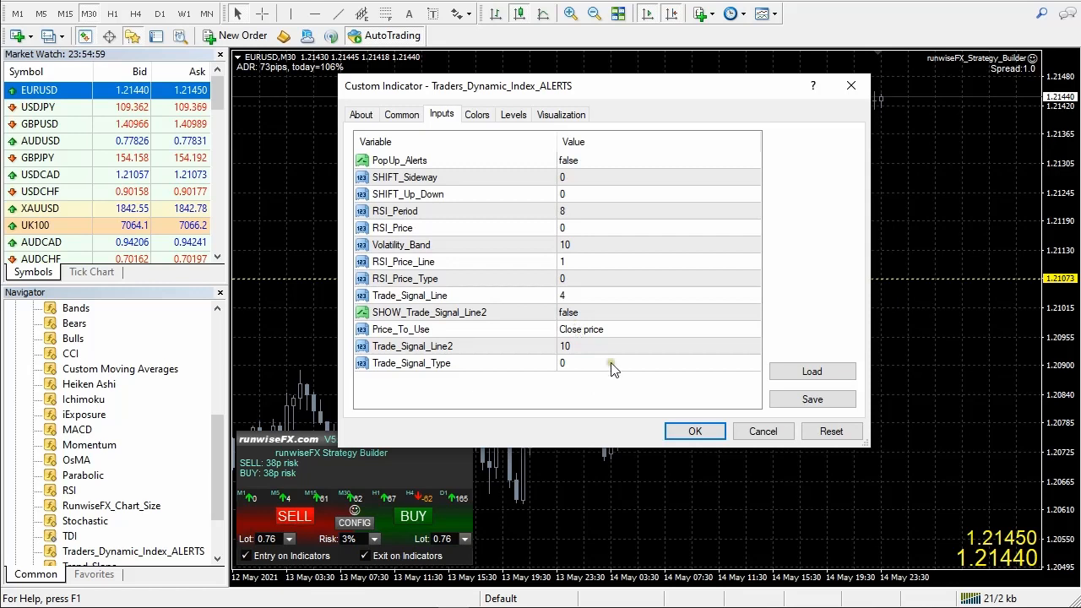
click(436, 329)
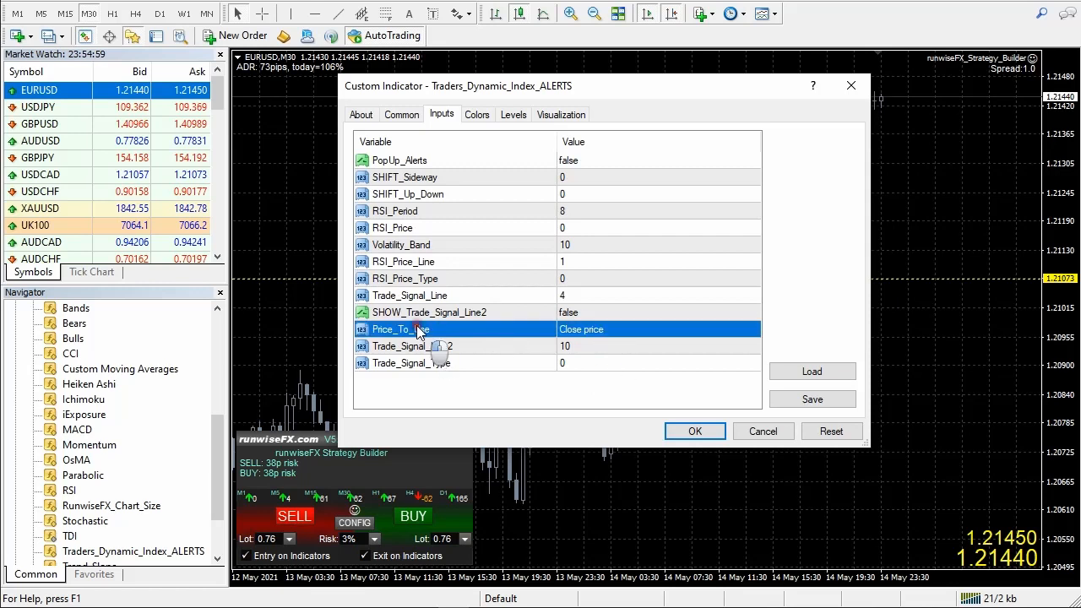
click(663, 329)
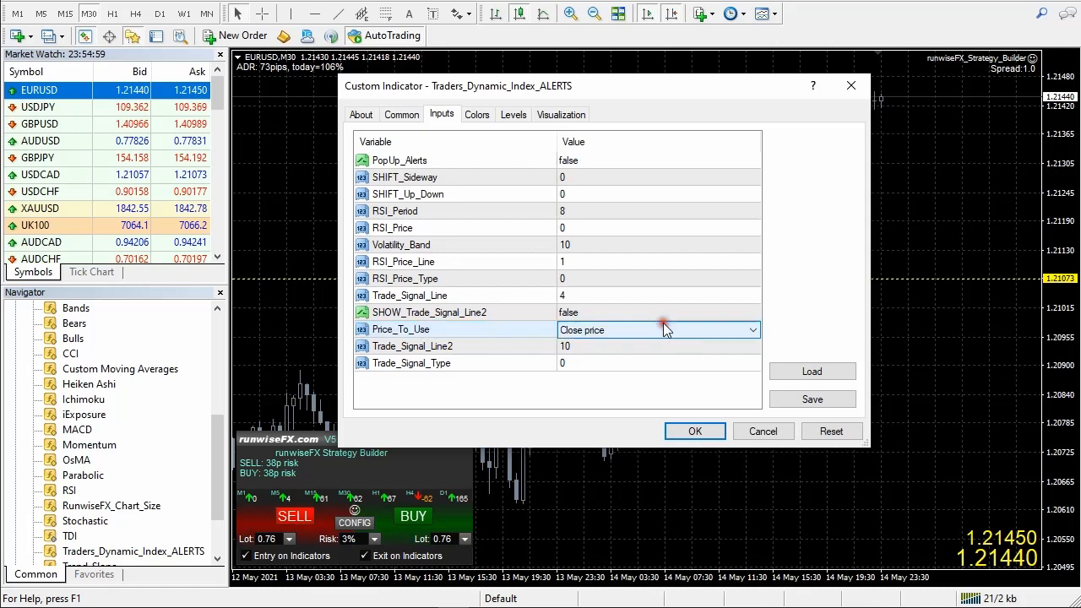
click(752, 330)
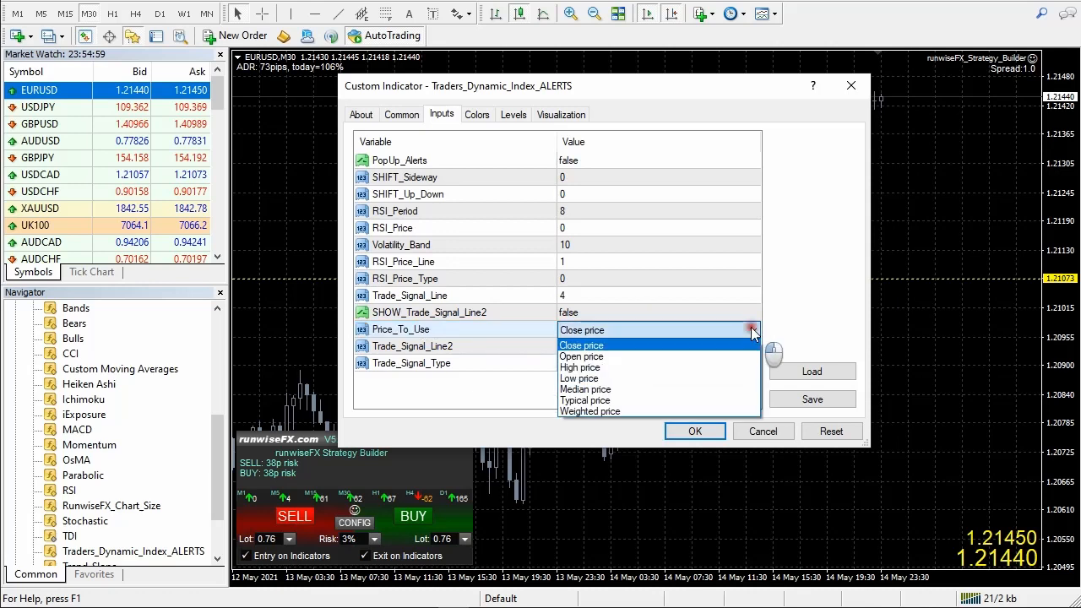
click(614, 346)
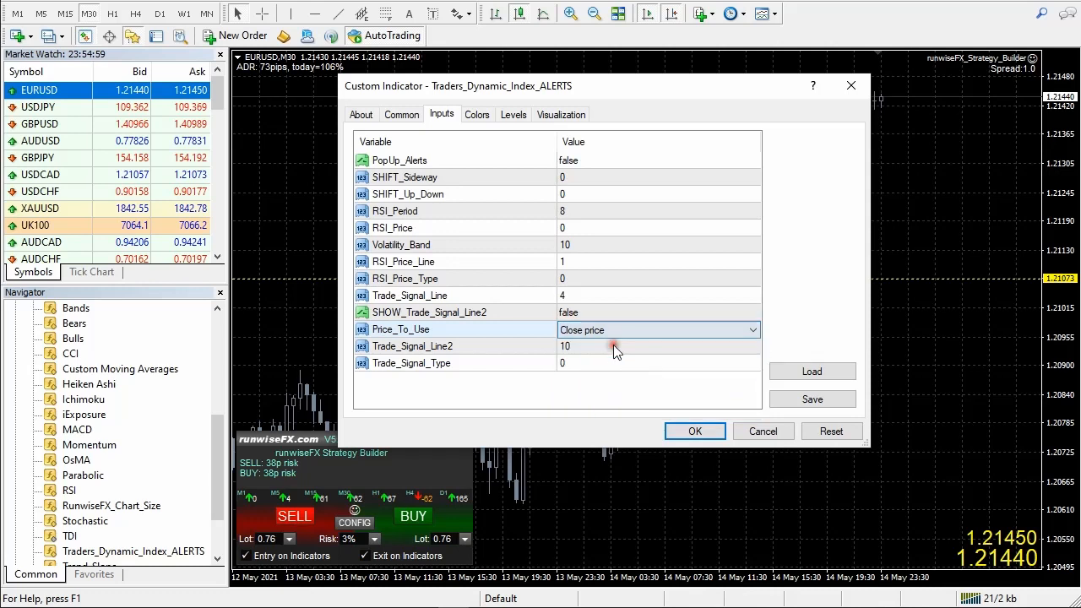
click(758, 433)
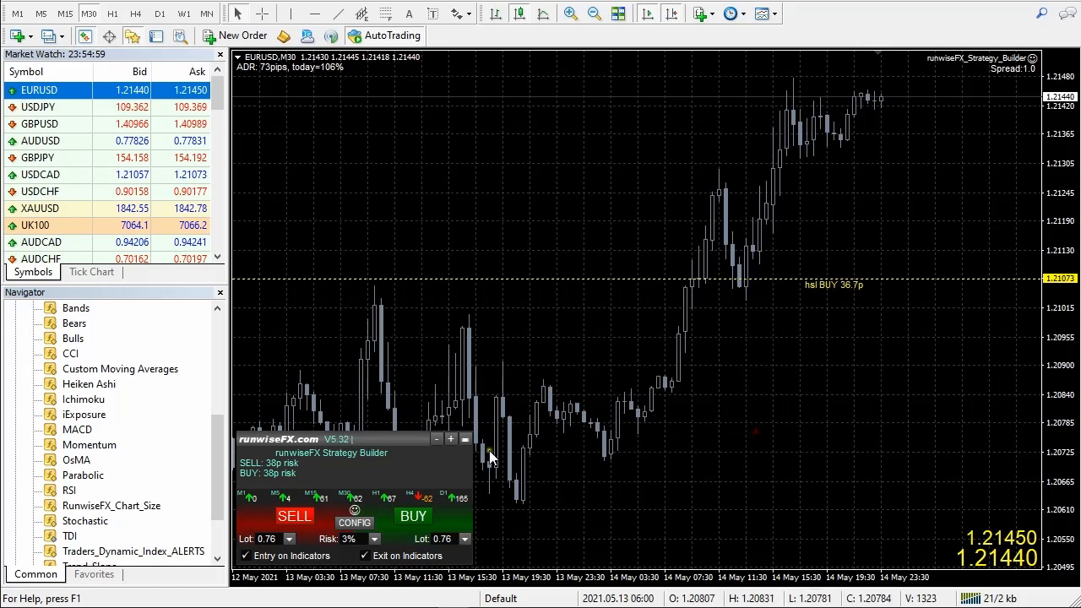
Open the Traders_Dynamic_Index_ALERTS source in MetaEditor and look up the ENUM_APPLIED_PRICE values in the MQL4 Reference.
click(173, 554)
right_click(173, 551)
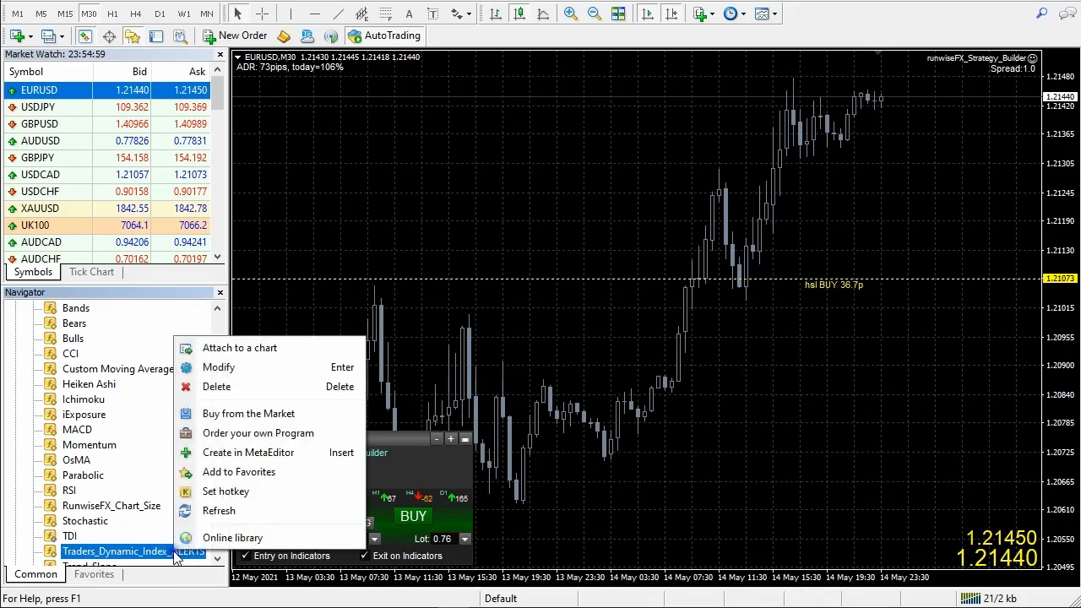
click(242, 367)
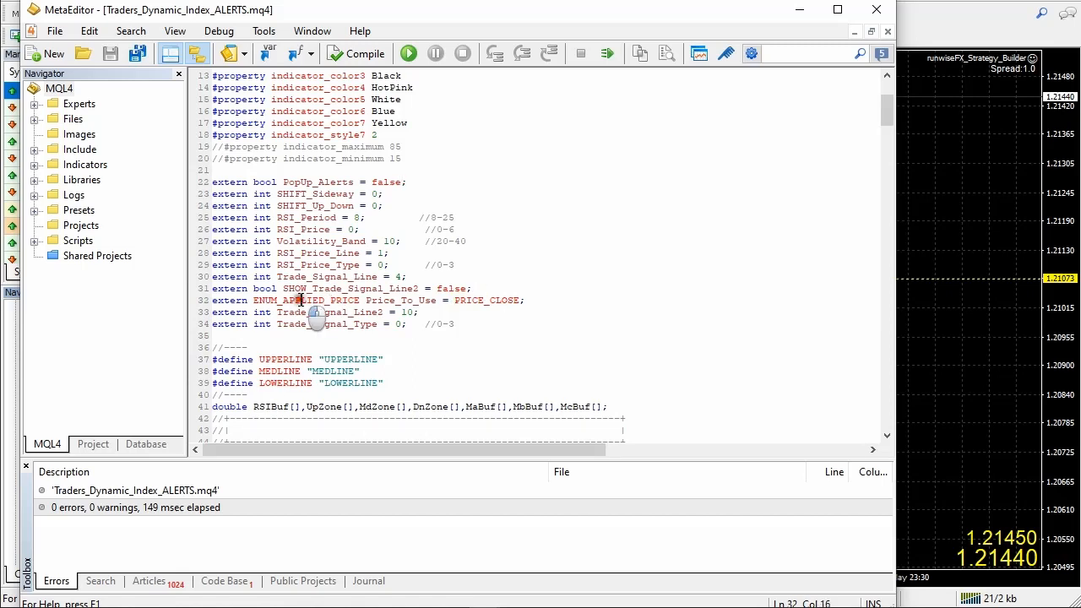
double_click(304, 301)
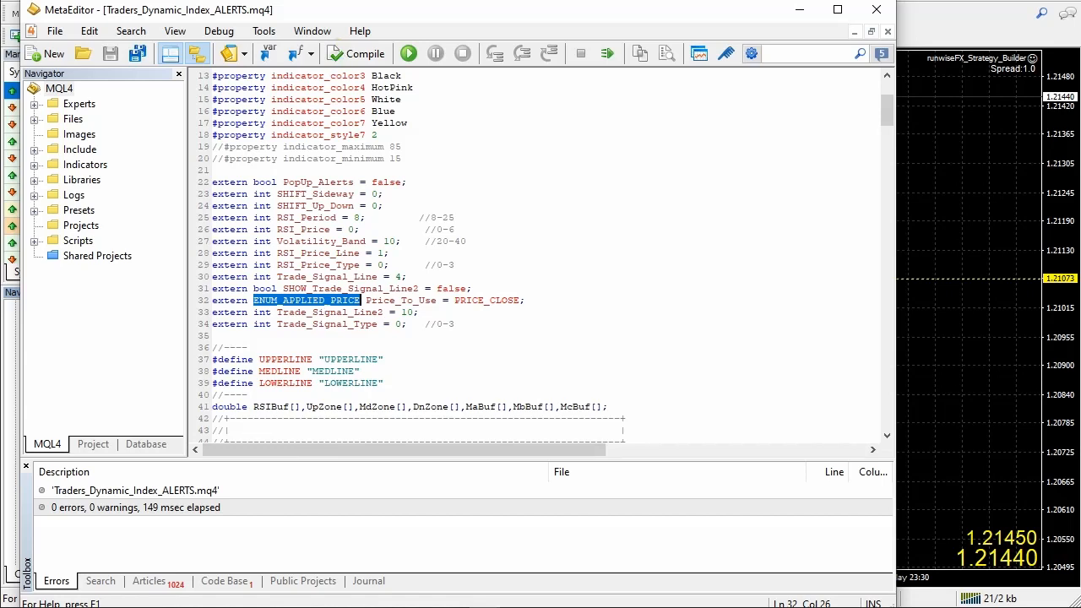
key(F1)
drag(566, 314, 567, 234)
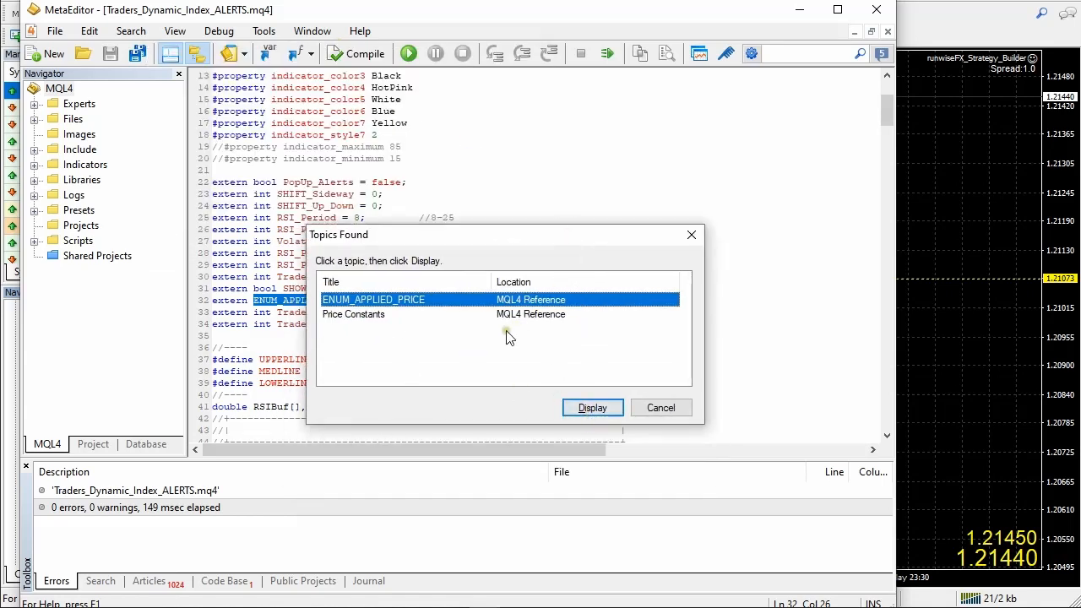
click(594, 411)
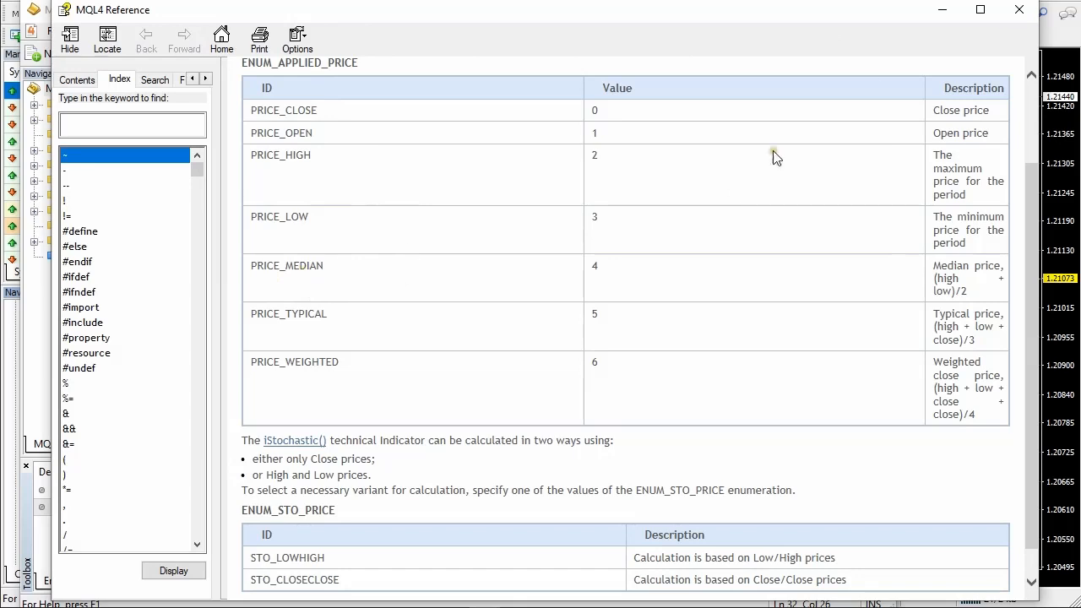
click(1017, 11)
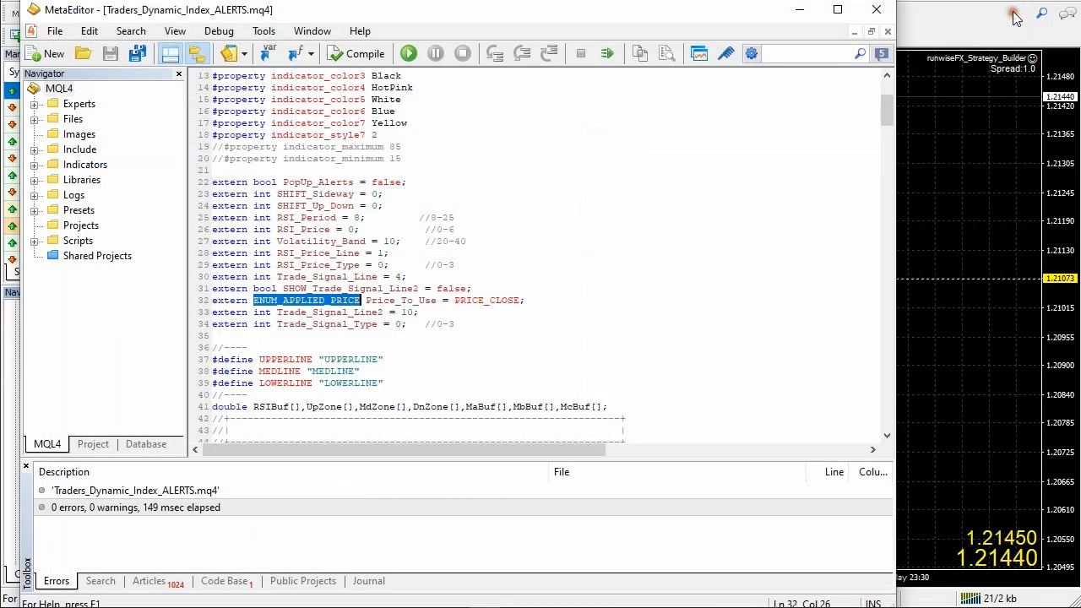
Set the Price_To_Use default to PRICE_MEDIAN in the source code and compile the indicator.
click(521, 300)
key(BackSpace)
key(BackSpace)
key(BackSpace)
key(BackSpace)
key(BackSpace)
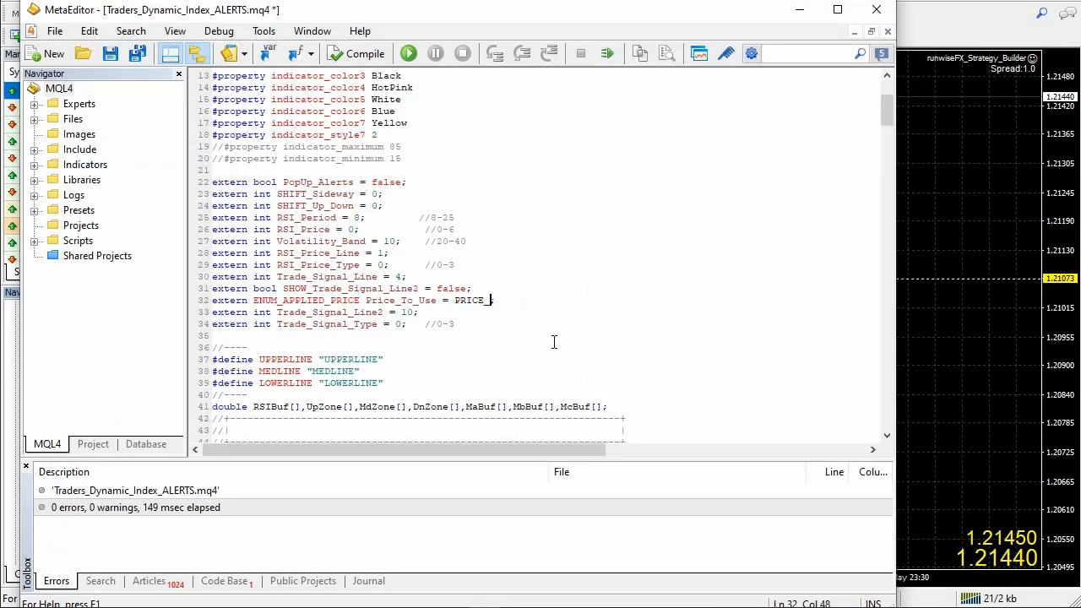
text(MEDIAN)
key(BackSpace)
key(BackSpace)
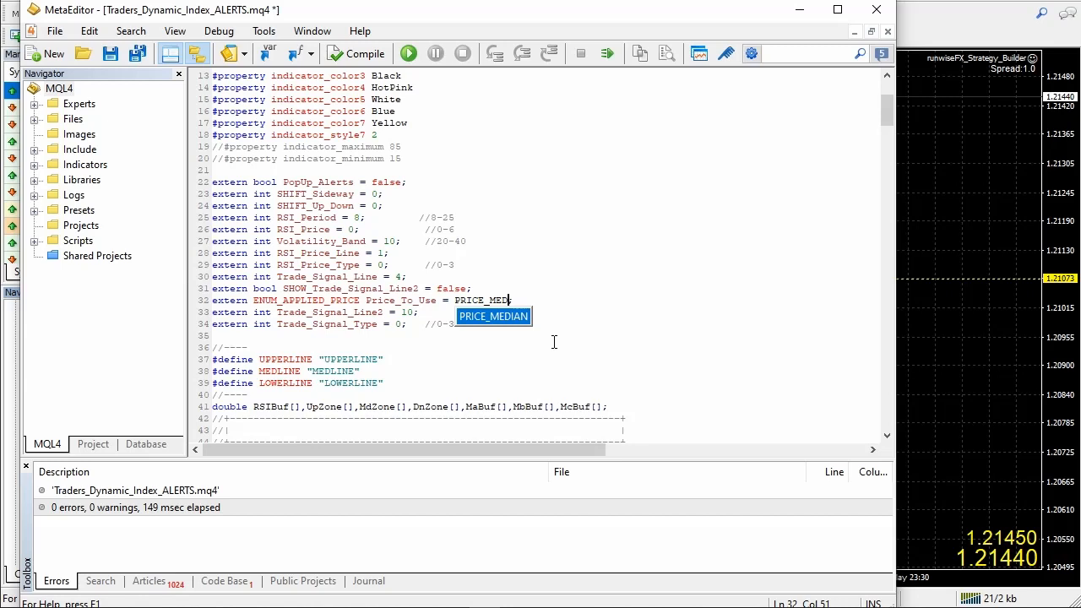
key(Return)
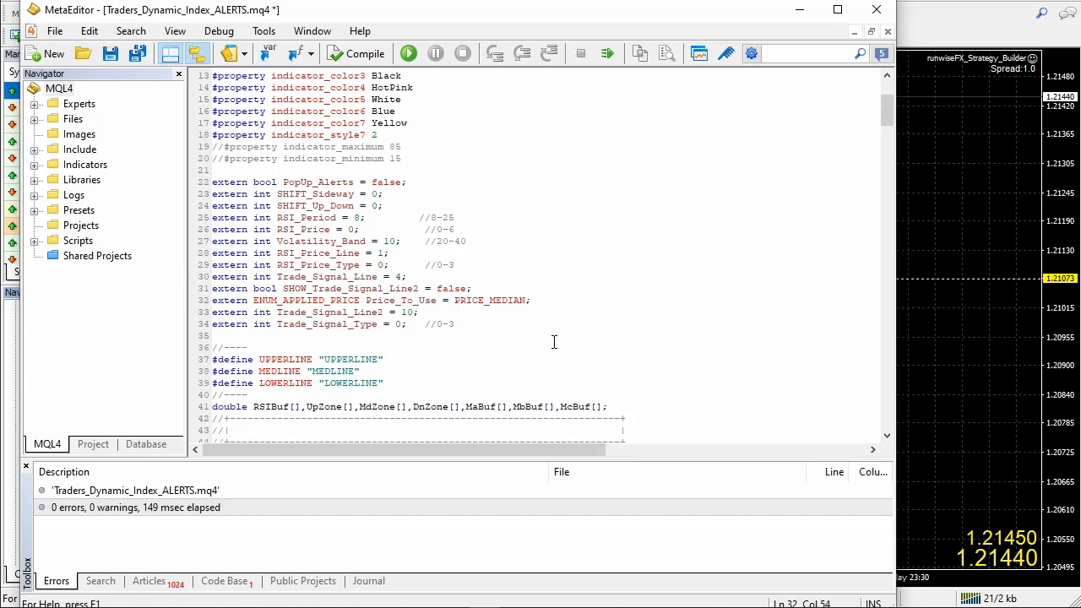
click(354, 53)
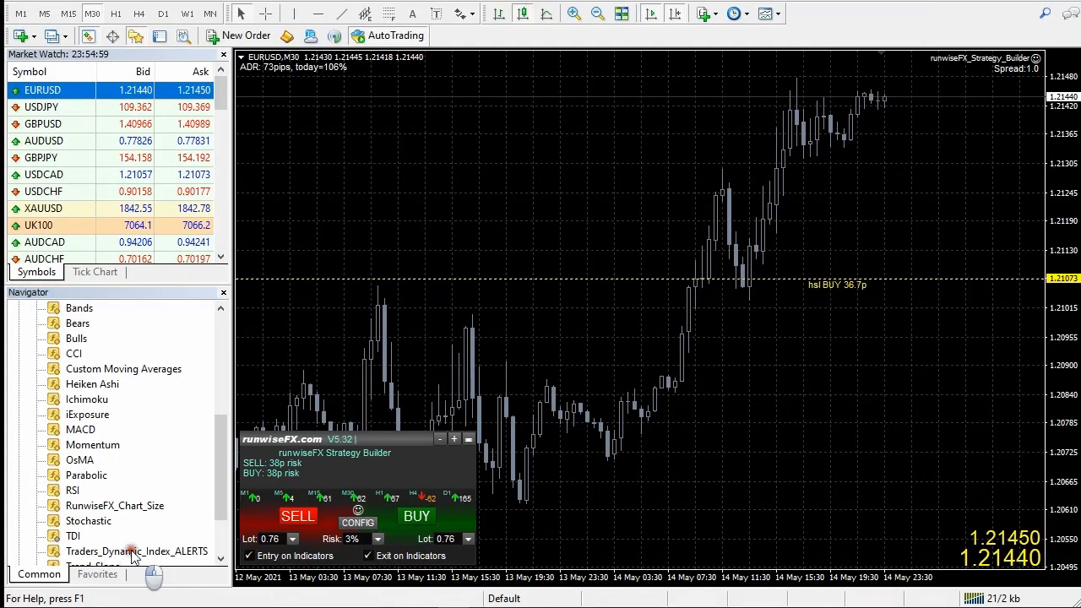
Check the default of Price_To_Use in the Traders_Dynamic_Index_ALERTS inputs in MetaTrader, and cancel.
drag(133, 558, 583, 283)
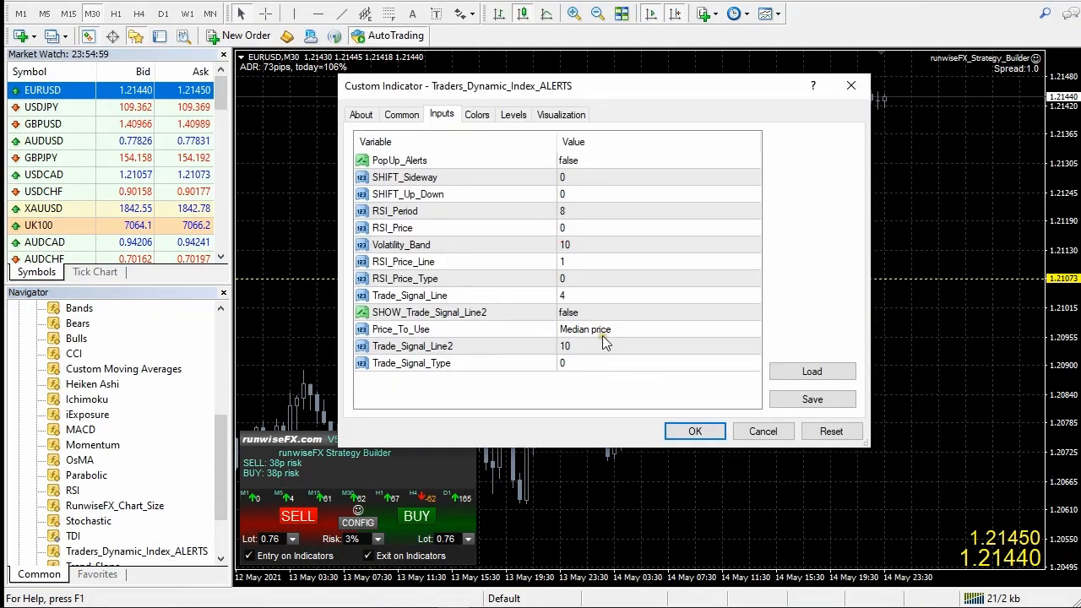
click(755, 433)
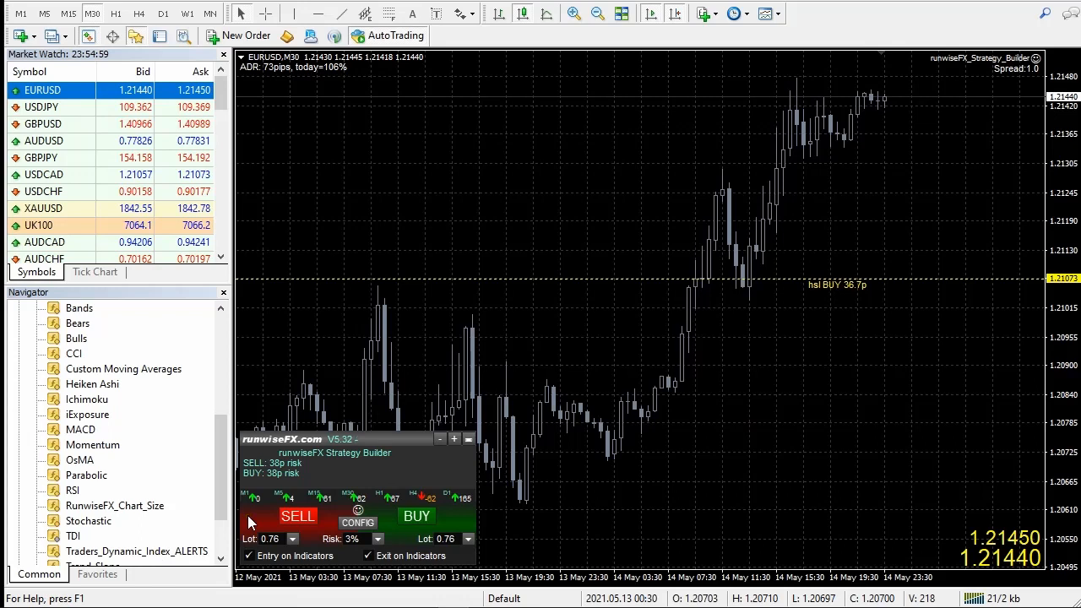
Move the Price_To_Use line above PopUp_Alerts as the first extern input in the Traders_Dynamic_Index_ALERTS source, and compile it.
click(158, 553)
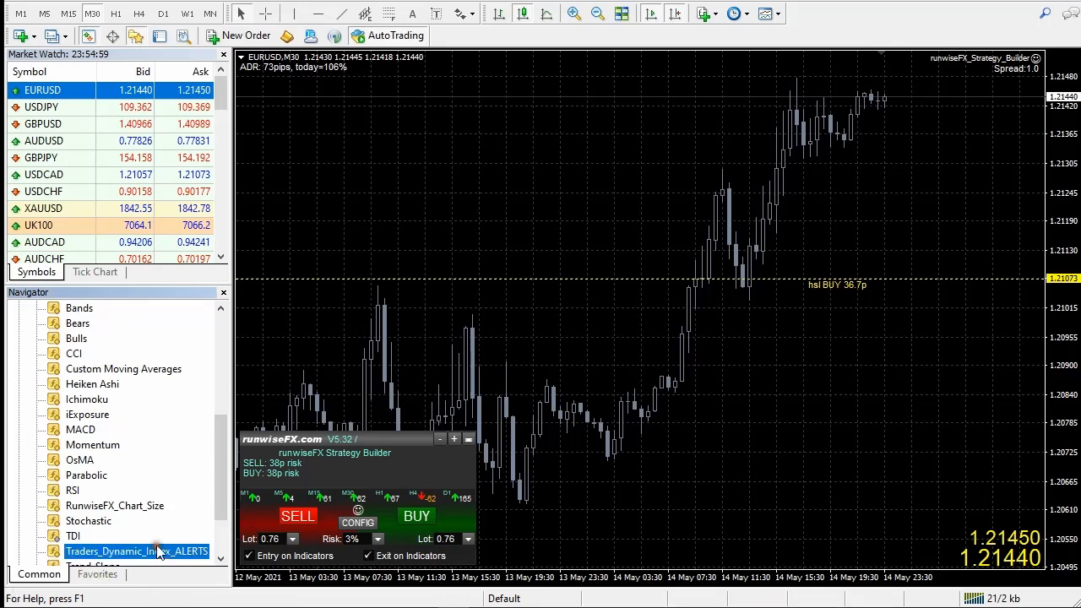
right_click(158, 553)
click(233, 363)
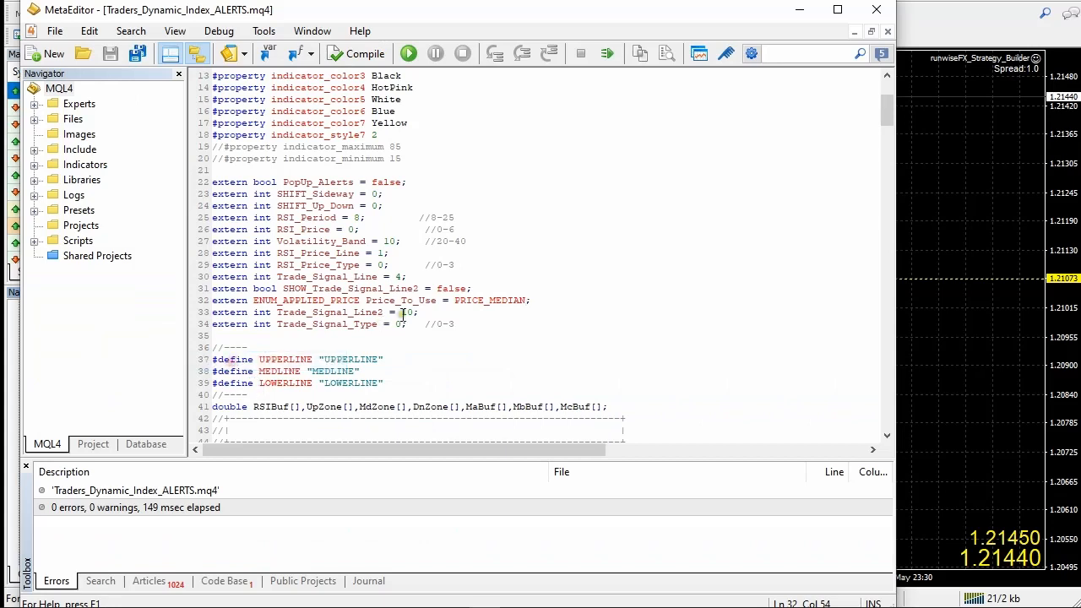
click(435, 288)
key(Home)
key(shift+Down)
key(ctrl+c)
key(Delete)
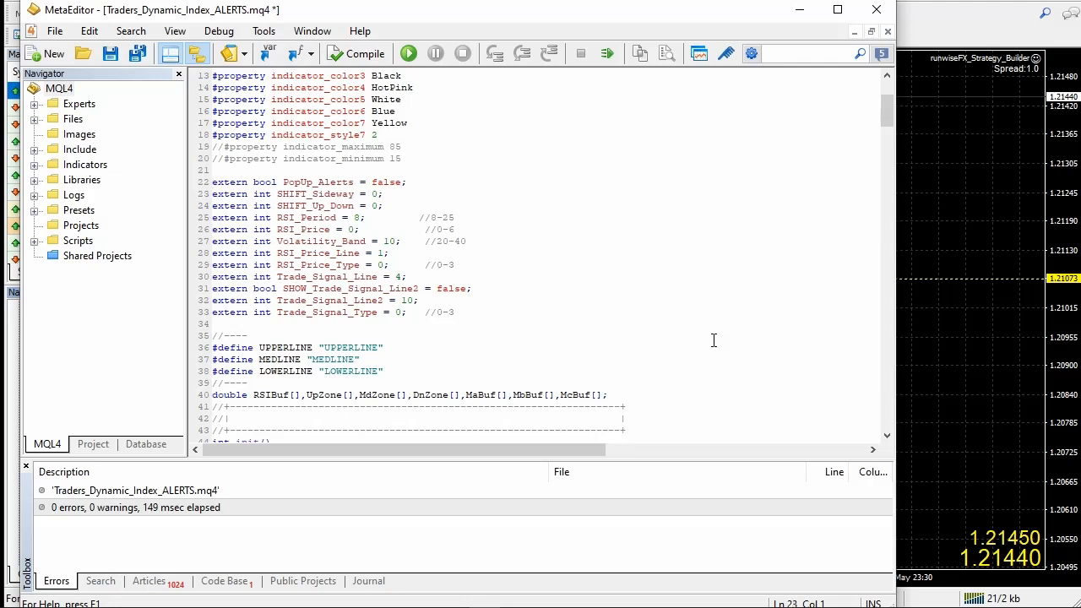
key(ctrl+v)
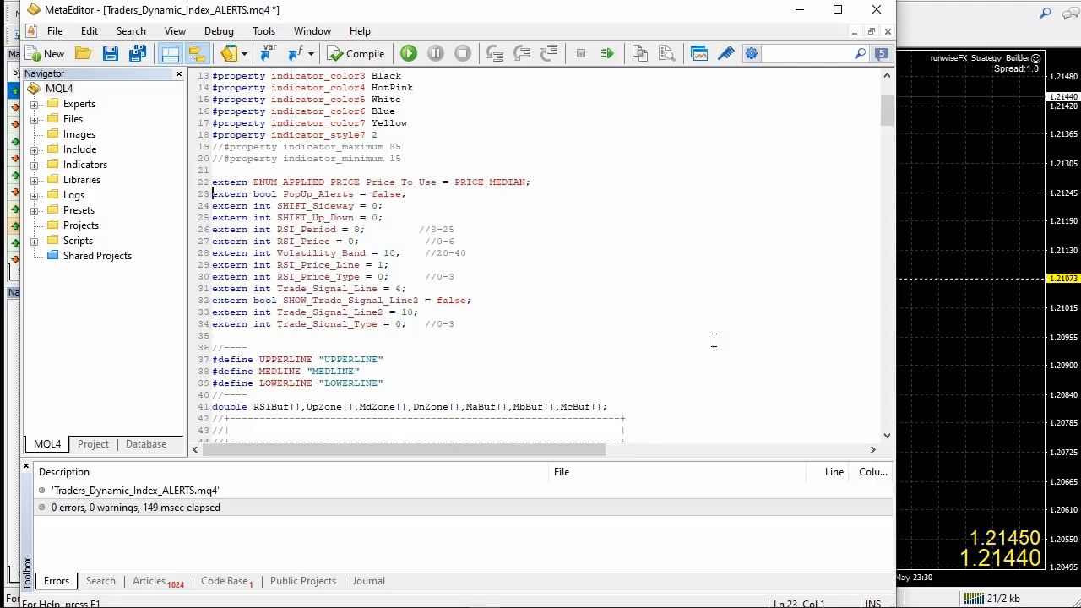
click(362, 53)
Return to MetaTrader and check the position of Price_To_Use among the indicator's inputs without adding the indicator.
click(1016, 183)
click(151, 552)
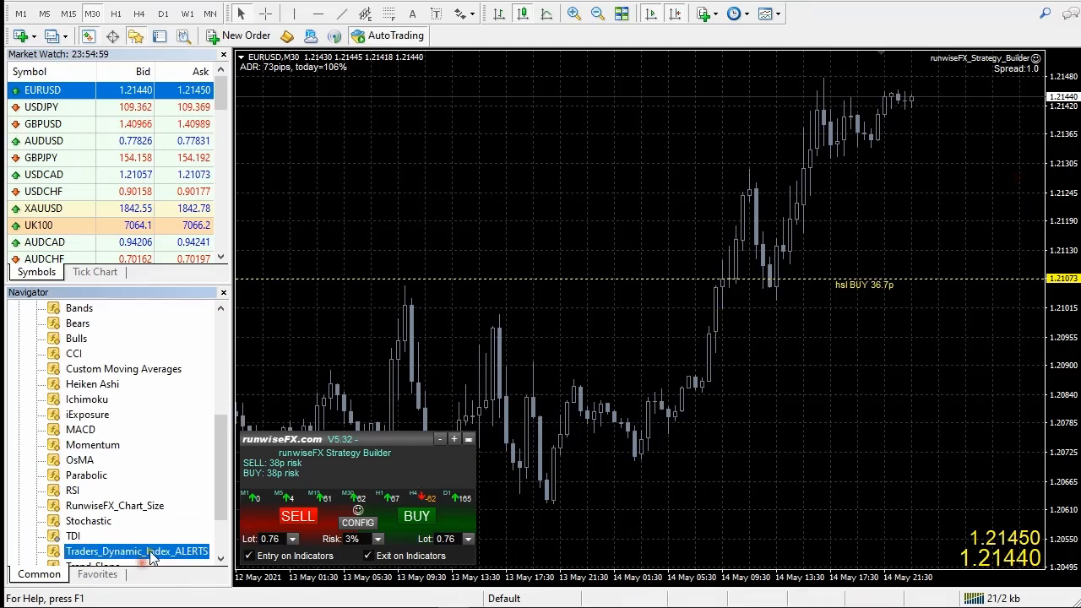
drag(150, 553, 511, 244)
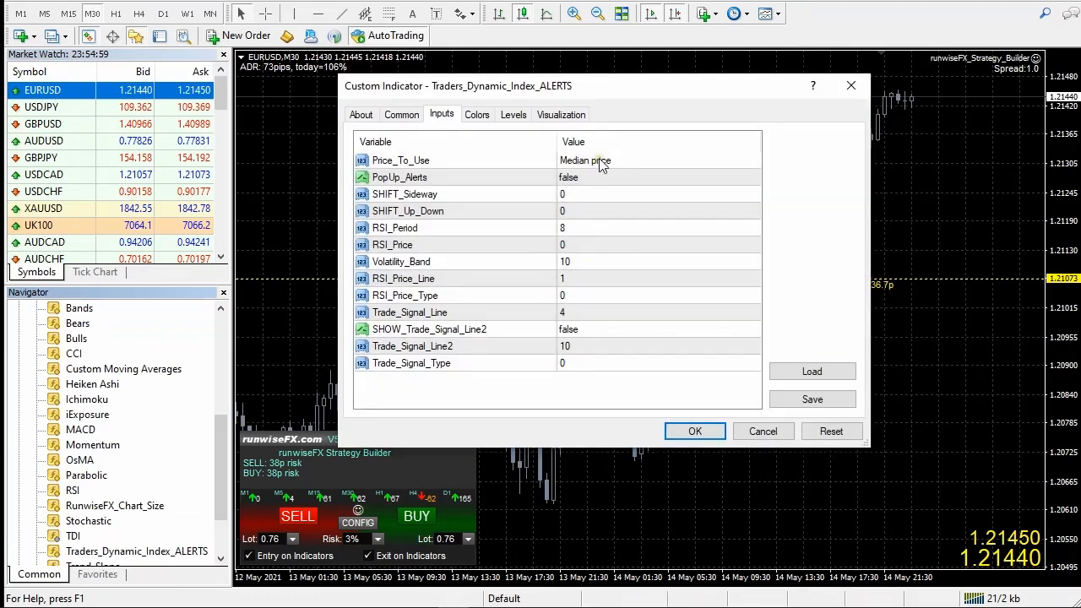
click(760, 431)
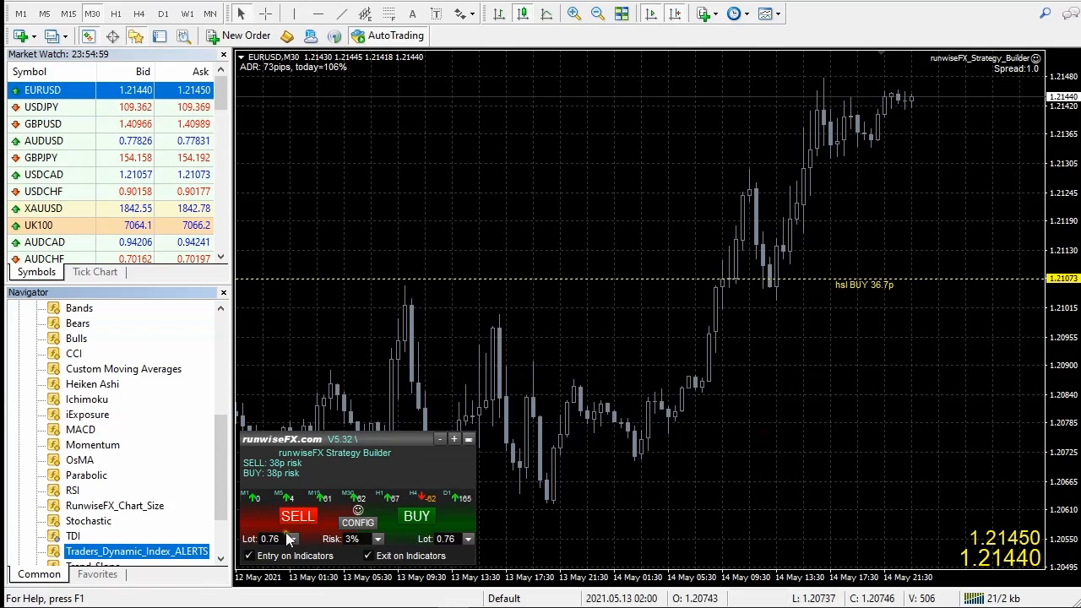
Reopen the tdi reference in the indicator values to capture, examine its indicator inputs field, and cancel without saving.
click(341, 517)
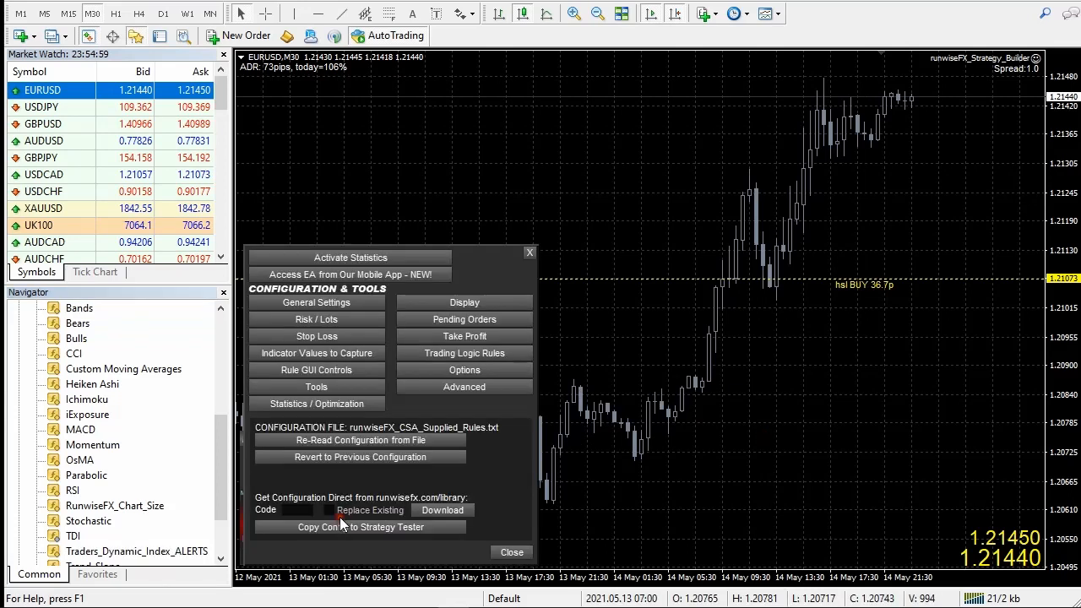
click(347, 355)
click(387, 312)
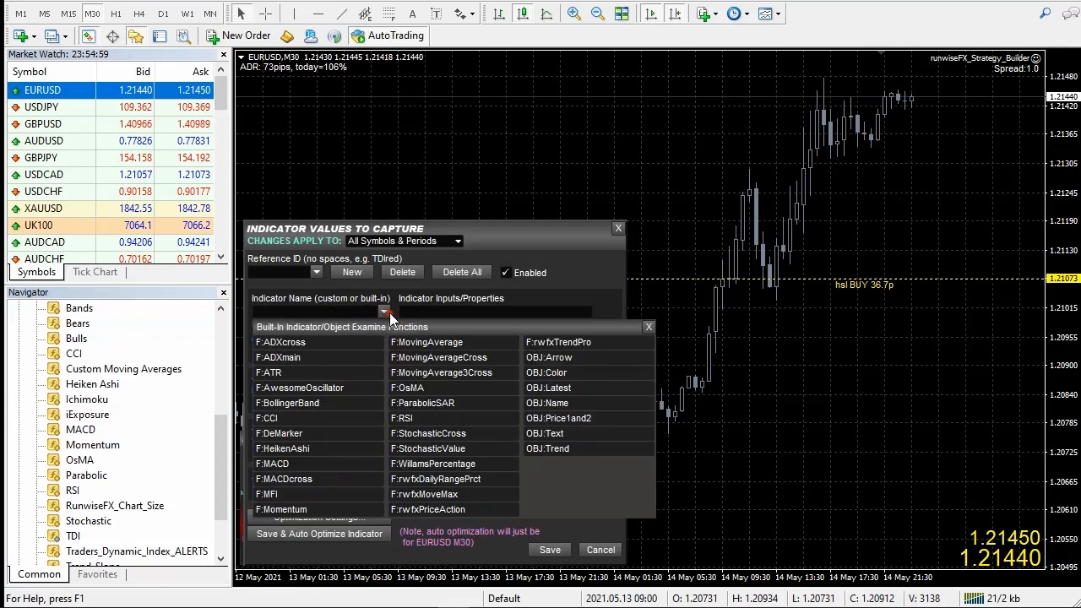
click(317, 272)
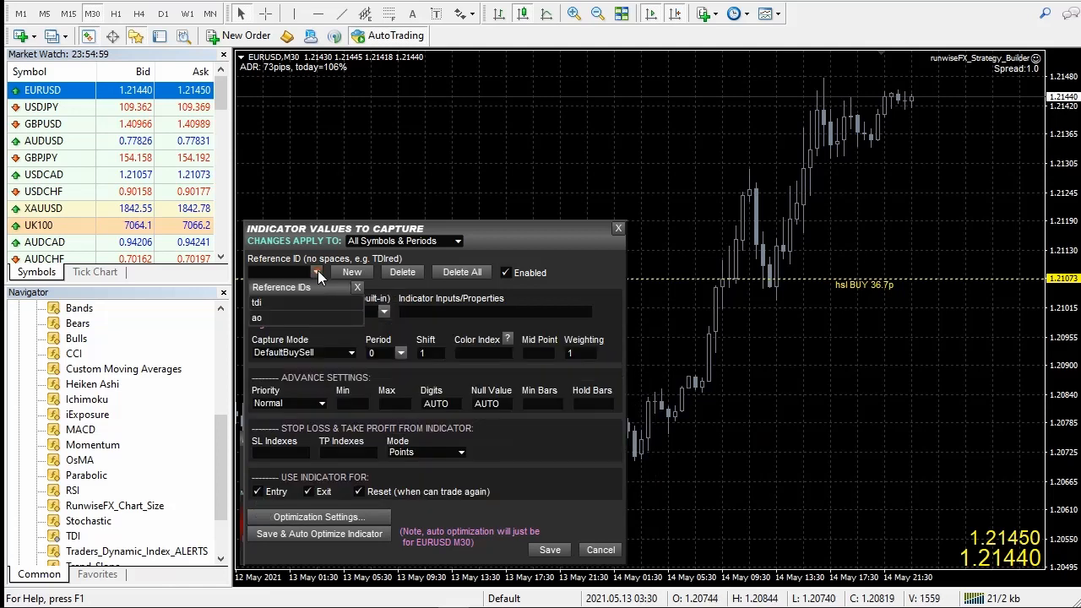
click(286, 304)
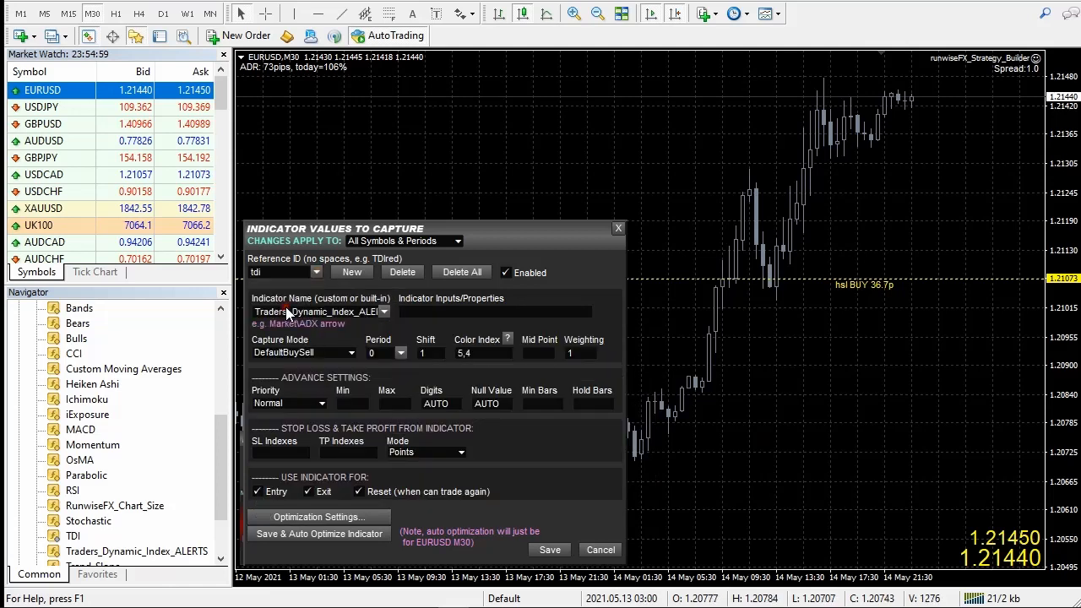
click(411, 311)
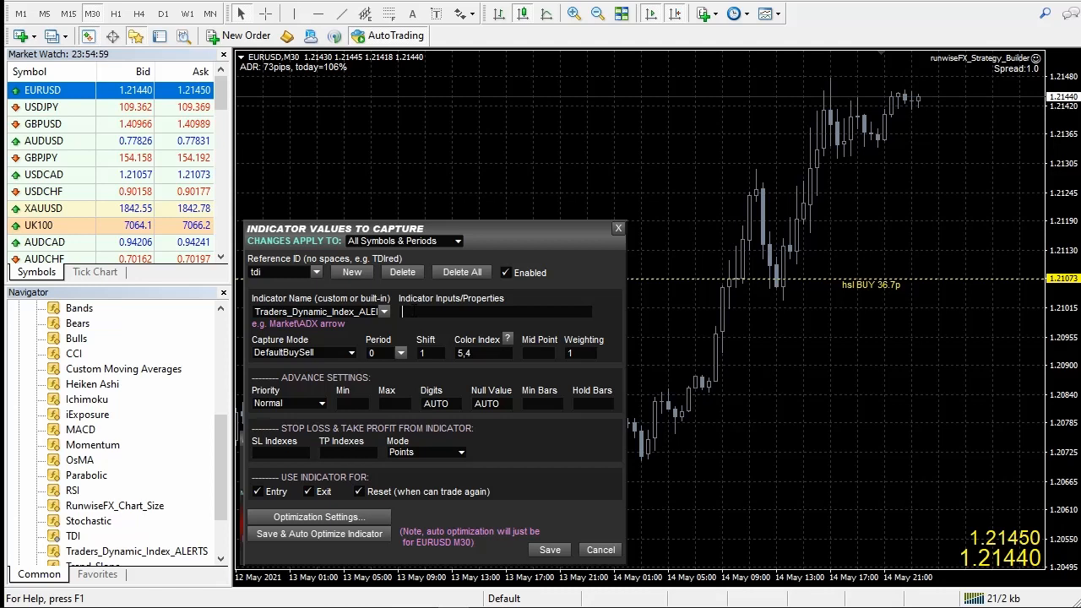
click(617, 549)
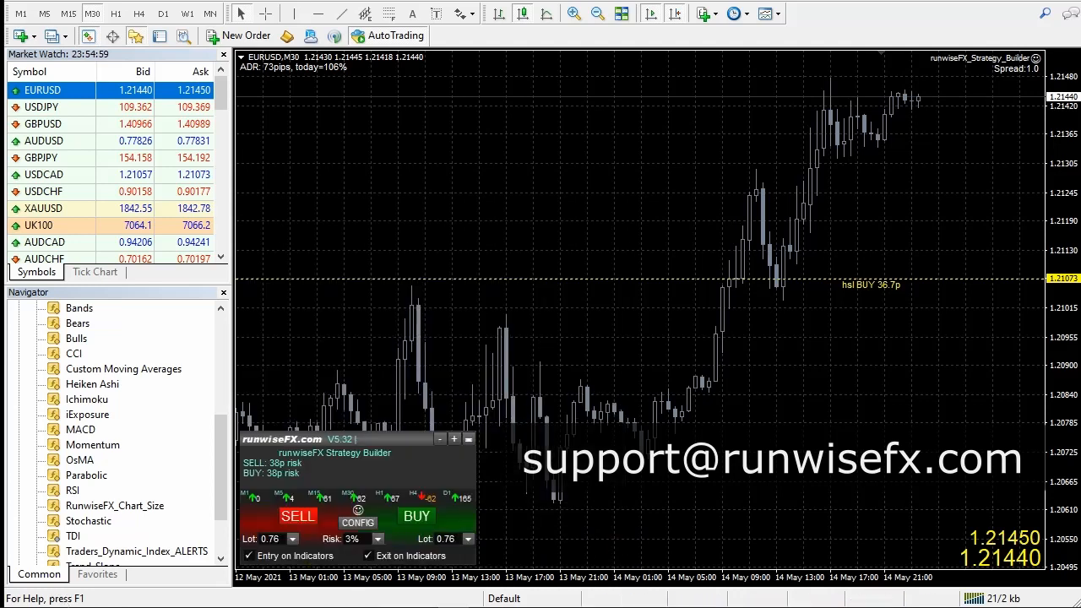